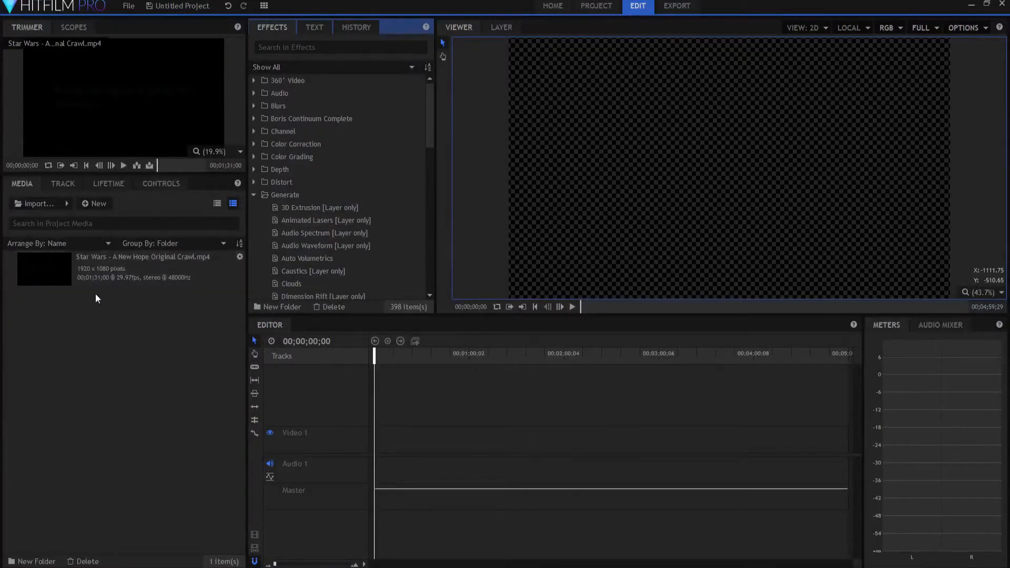
pyautogui.scroll(-3, 347, 159)
pyautogui.moveTo(430, 162); pyautogui.dragTo(433, 210)
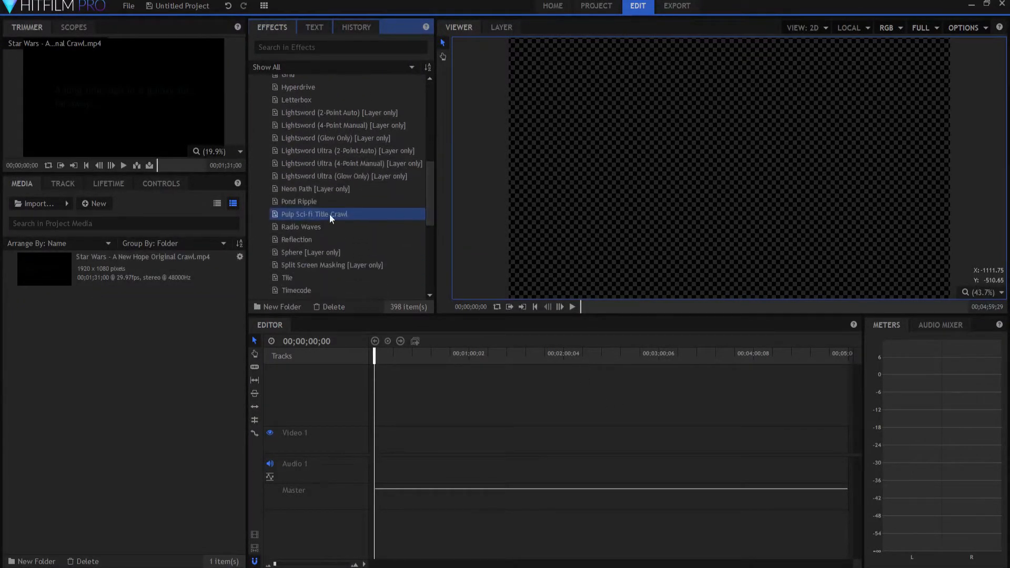
pyautogui.moveTo(428, 207); pyautogui.dragTo(414, 145)
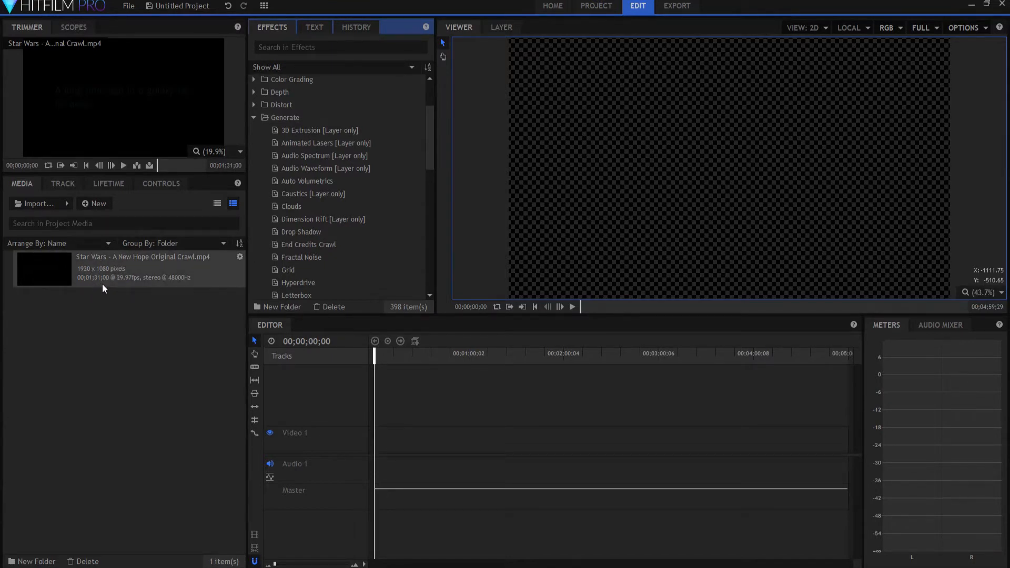
# Step: Make a composite shot from the Star Wars - A New Hope Original Crawl.mp4 clip, keeping its 1920 × 1080, 29.97 fps properties
pyautogui.rightClick(105, 267)
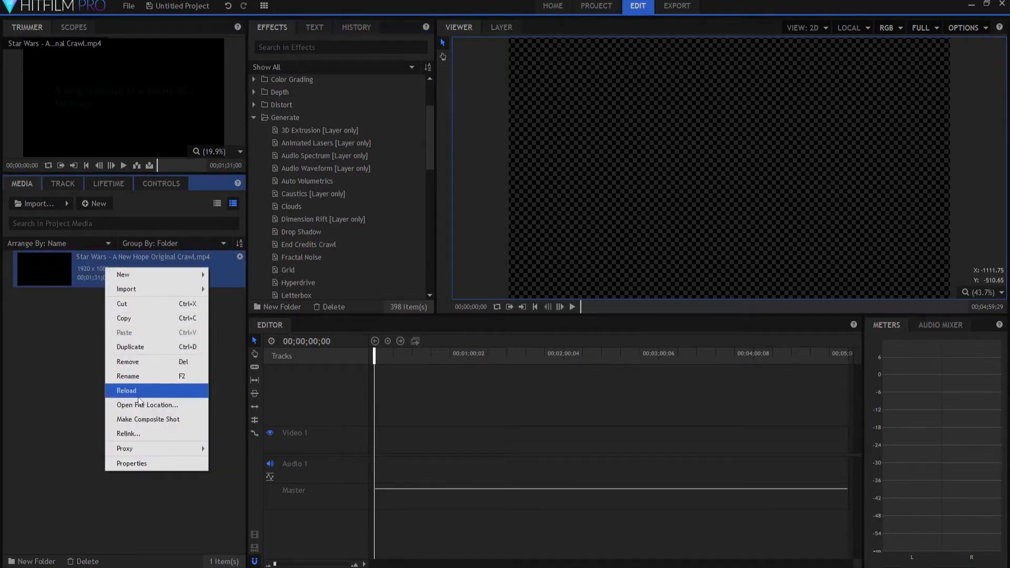
pyautogui.click(138, 419)
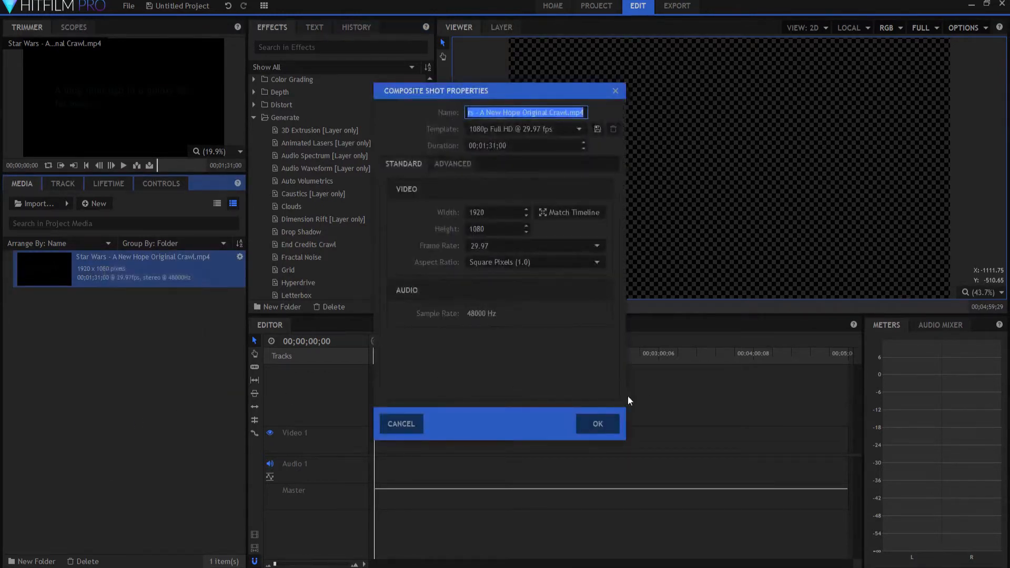
pyautogui.click(595, 428)
# Step: Mute the original crawl video layer in the composite shot's layer properties
pyautogui.click(327, 371)
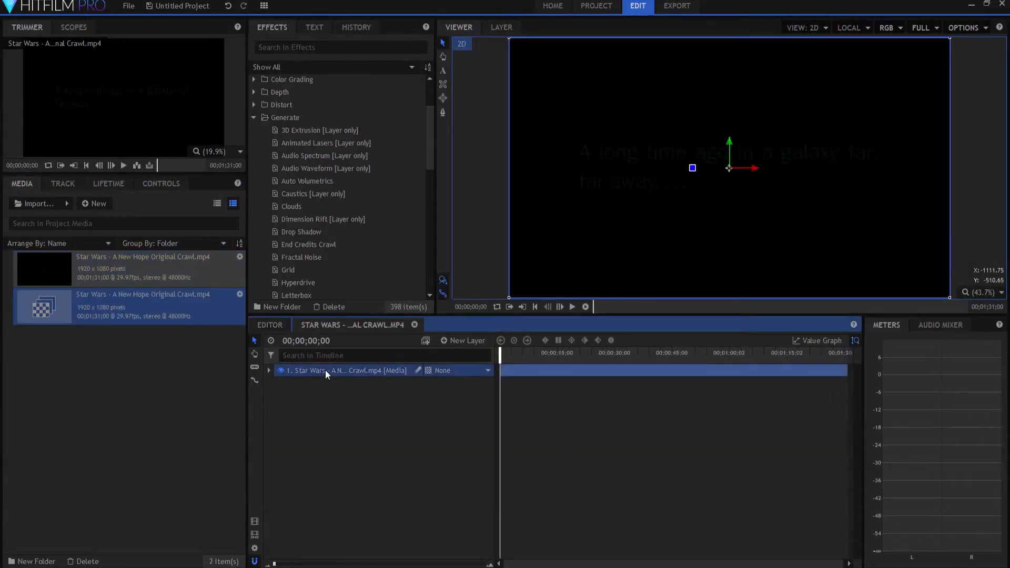
pyautogui.click(166, 181)
pyautogui.click(8, 237)
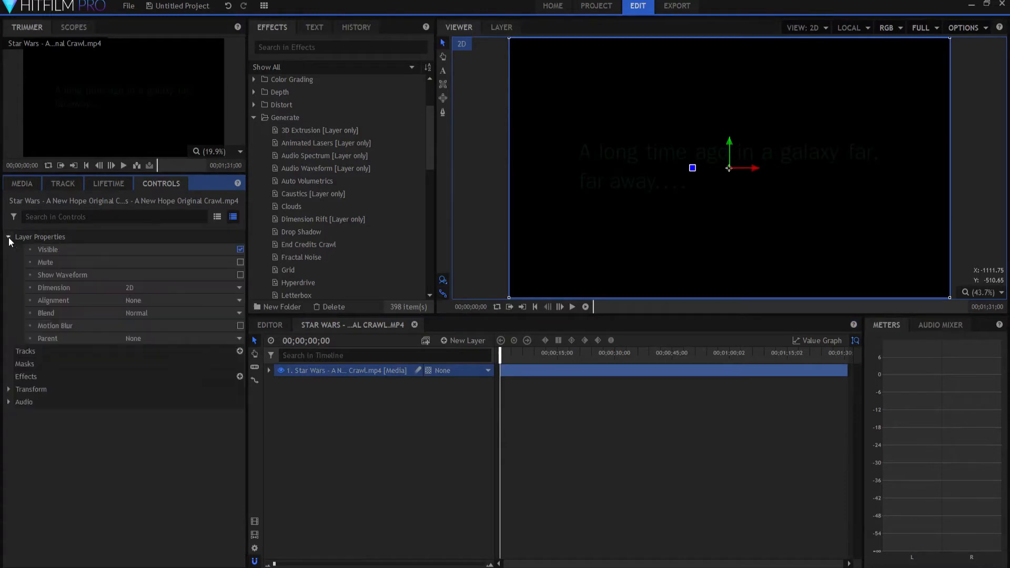
pyautogui.click(240, 262)
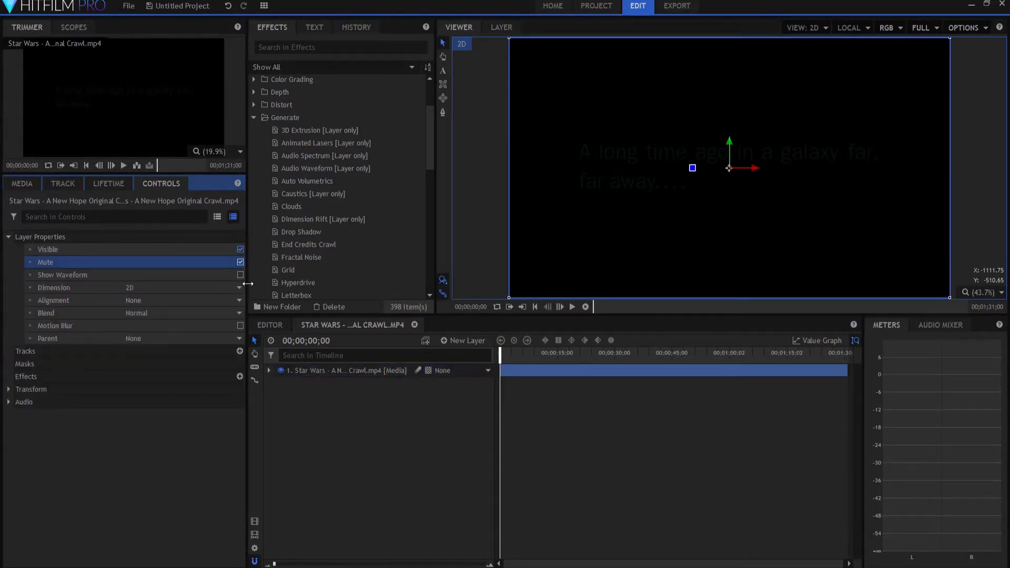
pyautogui.click(9, 237)
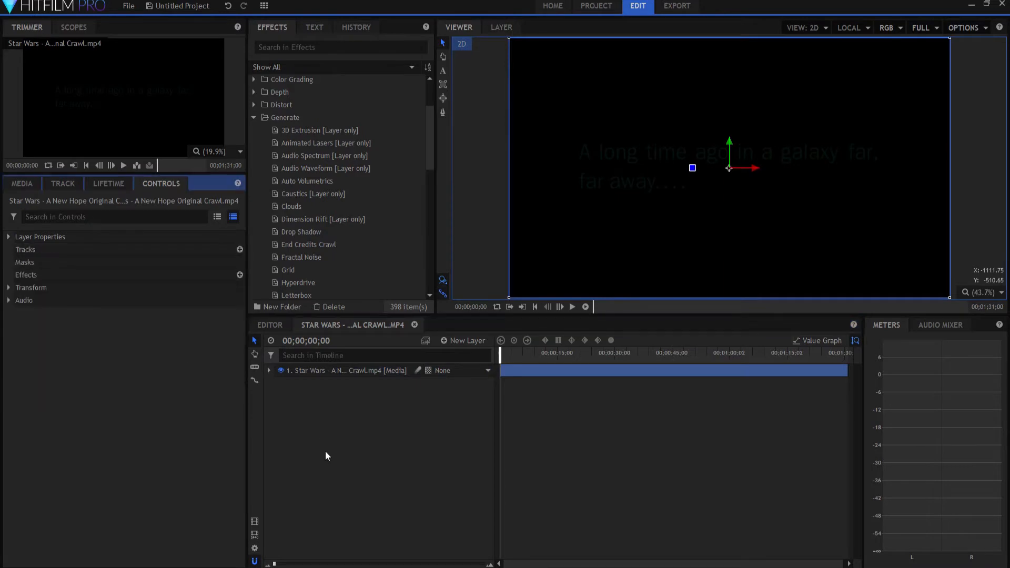
pyautogui.click(384, 446)
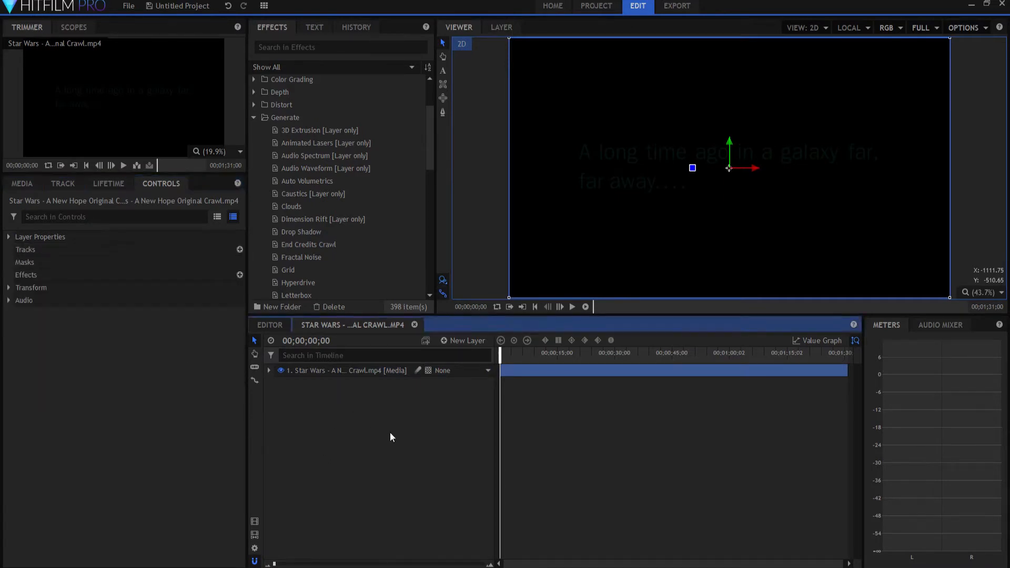
# Step: Scrub through the original crawl footage to review its title and text, returning to the start of the timeline
pyautogui.moveTo(500, 352); pyautogui.dragTo(750, 362)
pyautogui.moveTo(623, 360); pyautogui.dragTo(617, 359)
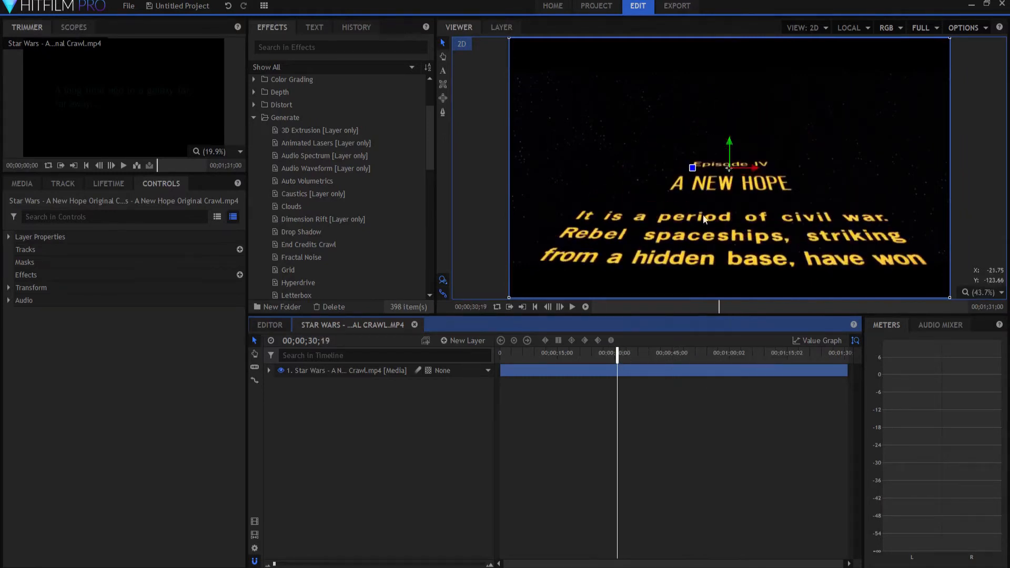
pyautogui.moveTo(616, 353); pyautogui.dragTo(497, 352)
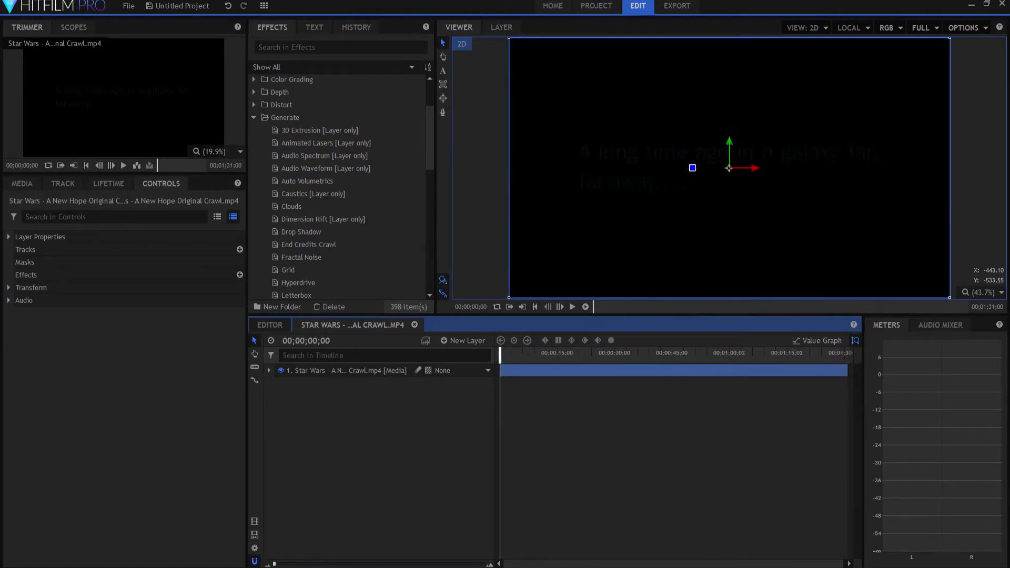
# Step: Add a black 1920 × 1080 plane layer above the original crawl video and set its blend mode to Add
pyautogui.click(459, 340)
pyautogui.click(461, 356)
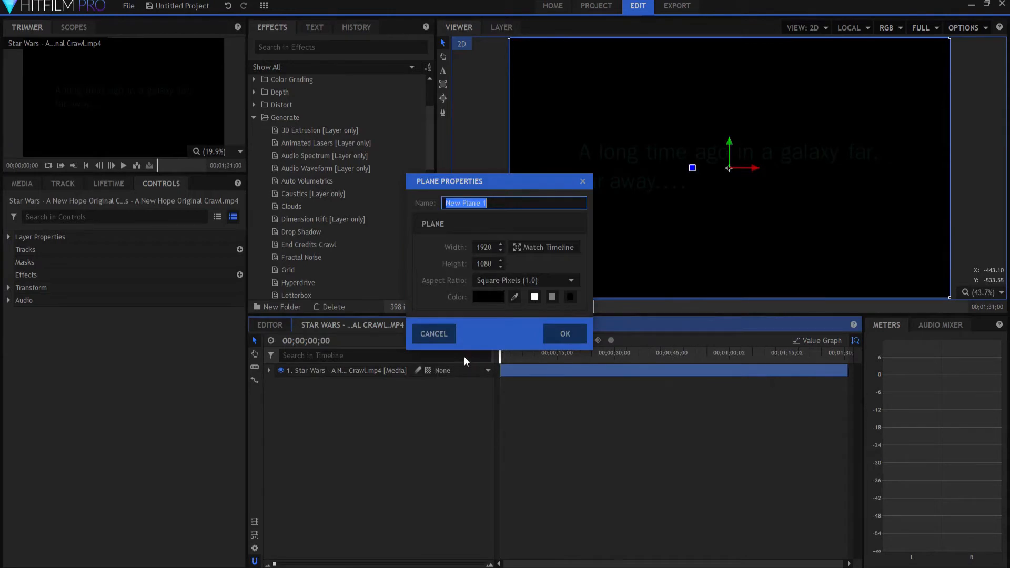
pyautogui.click(572, 338)
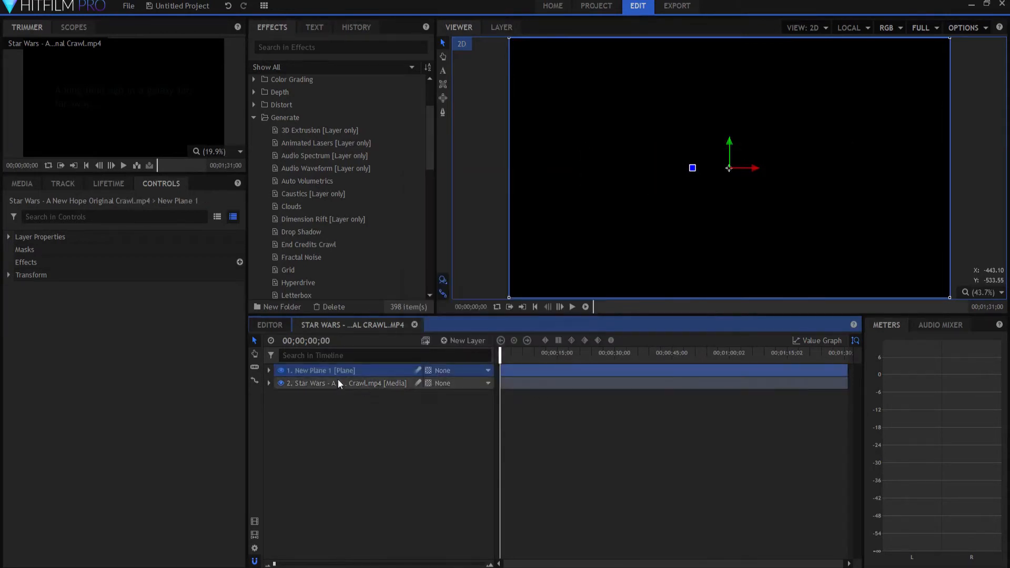
pyautogui.rightClick(333, 372)
pyautogui.moveTo(378, 106)
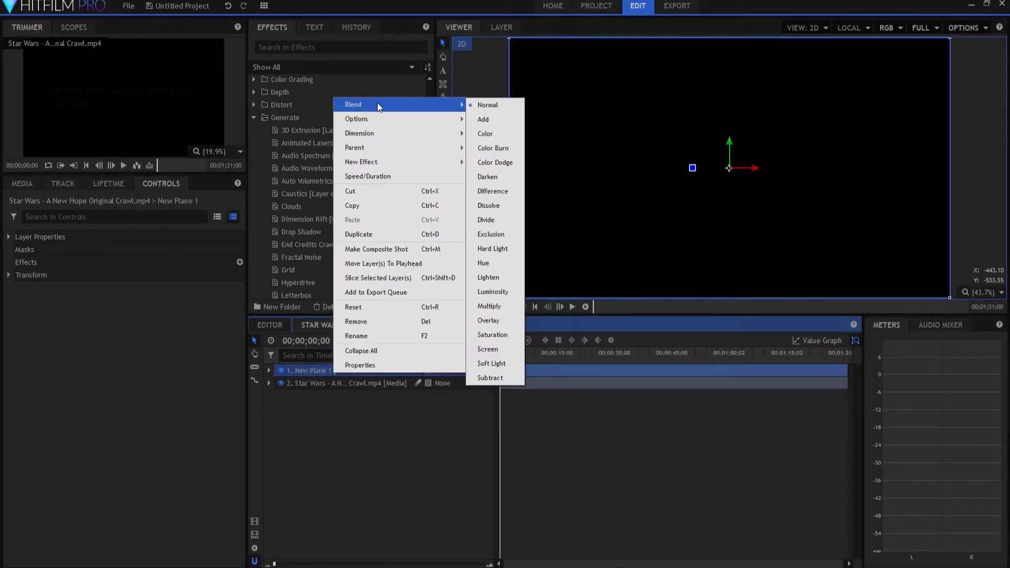
pyautogui.click(499, 120)
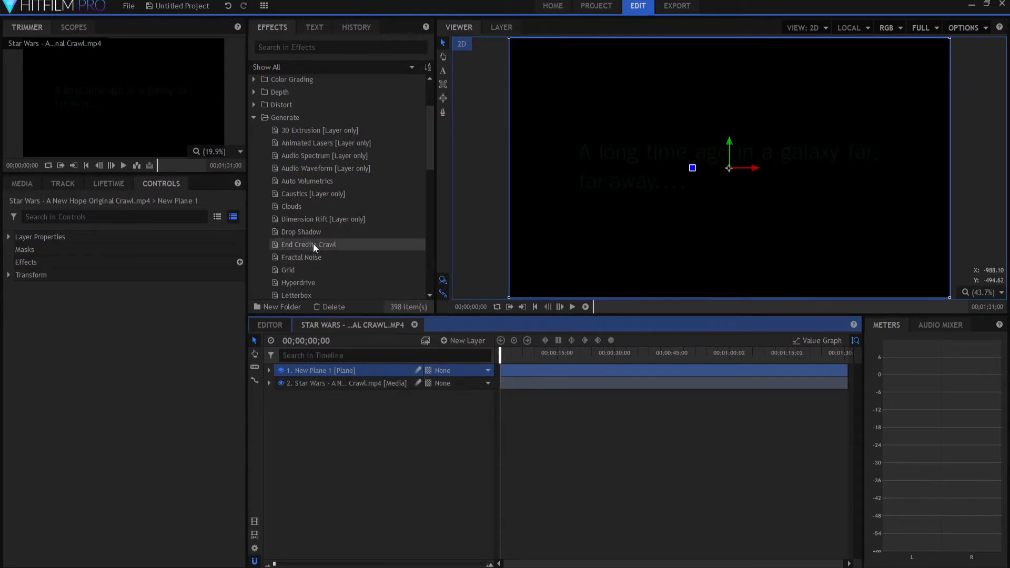
# Step: Apply the Pulp Sci-fi Title Crawl effect to the new plane and expand its settings
pyautogui.moveTo(428, 161); pyautogui.dragTo(430, 210)
pyautogui.moveTo(302, 235); pyautogui.dragTo(347, 370)
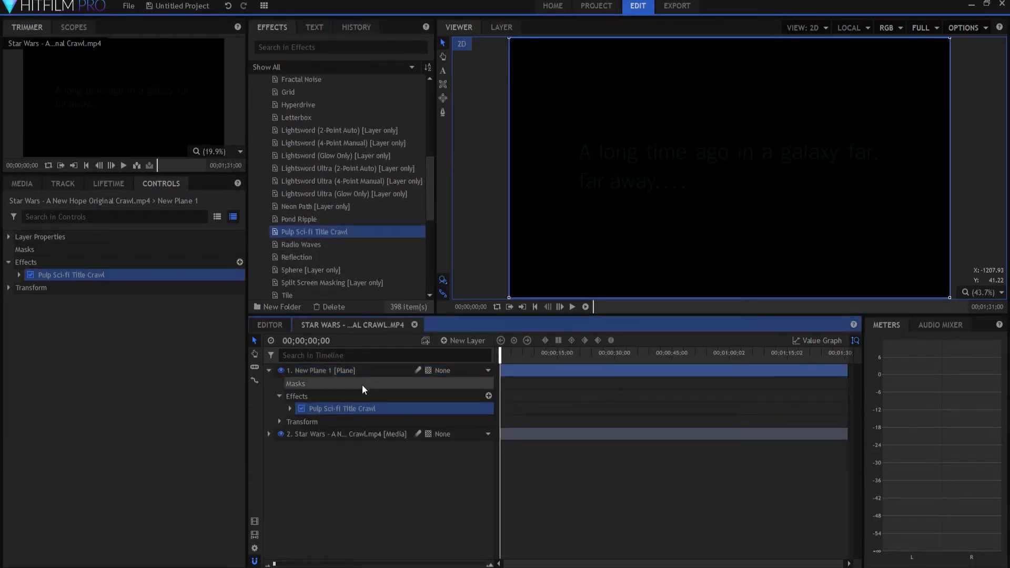
pyautogui.click(289, 408)
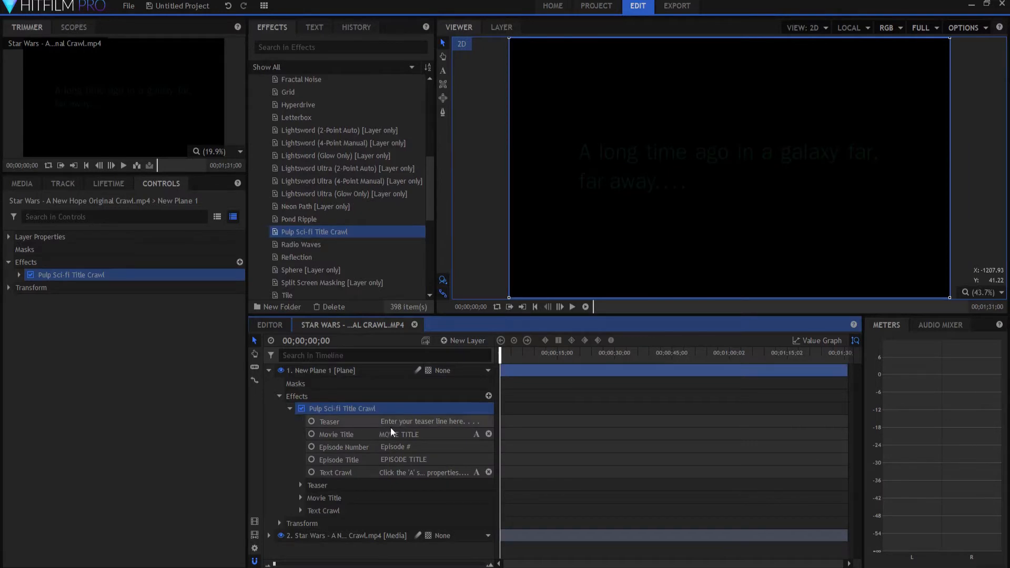
# Step: Set the title crawl's teaser line to "A long time ago in a galaxy far, far away...."
pyautogui.moveTo(487, 421); pyautogui.dragTo(379, 421)
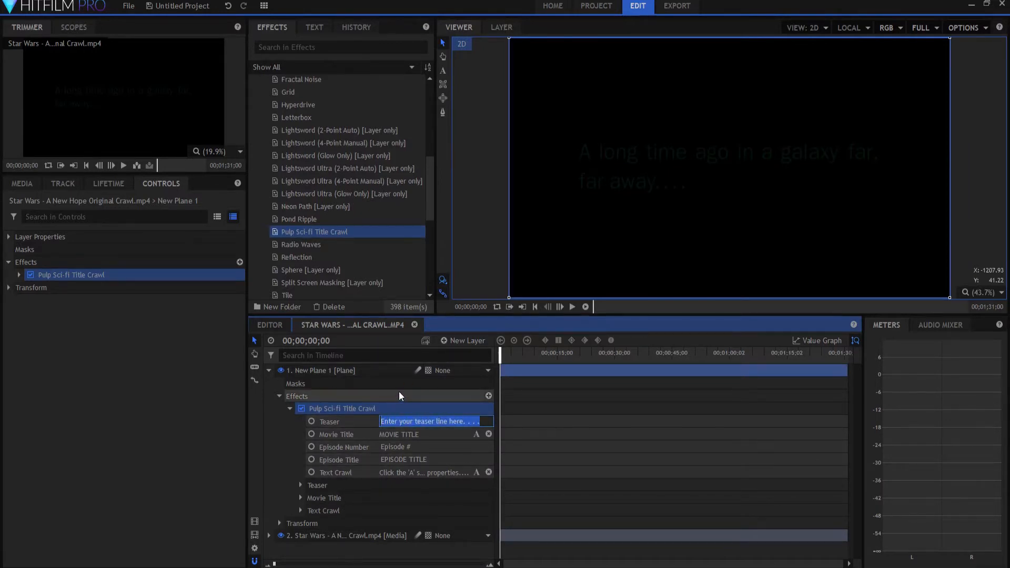
pyautogui.write('A long time a')
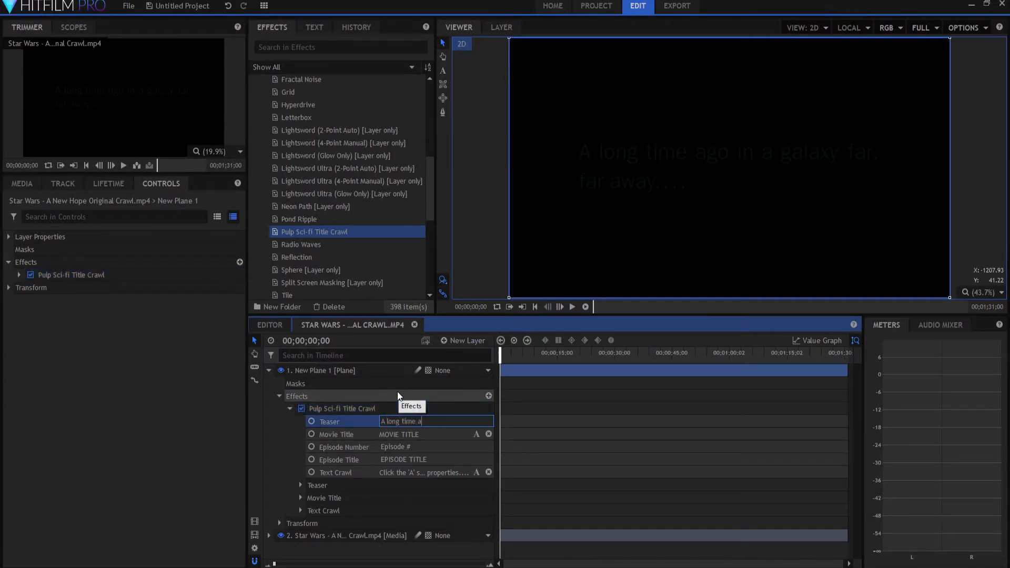
pyautogui.write('go in a galaxy ')
pyautogui.write('far, fa')
pyautogui.write('r away....')
pyautogui.write('.')
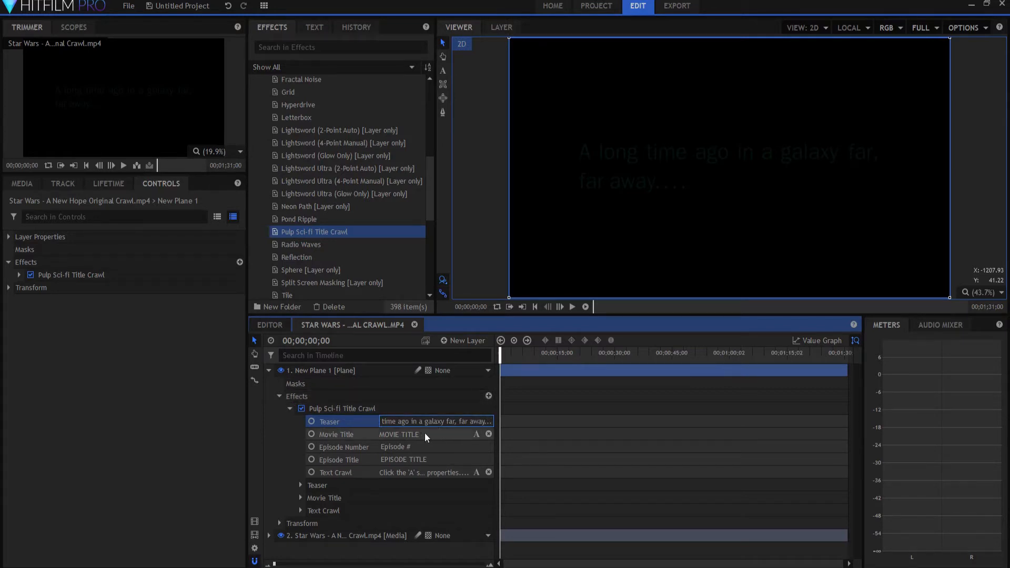
# Step: Replace the title crawl's movie title with "STAR WARS", split over two lines
pyautogui.click(476, 434)
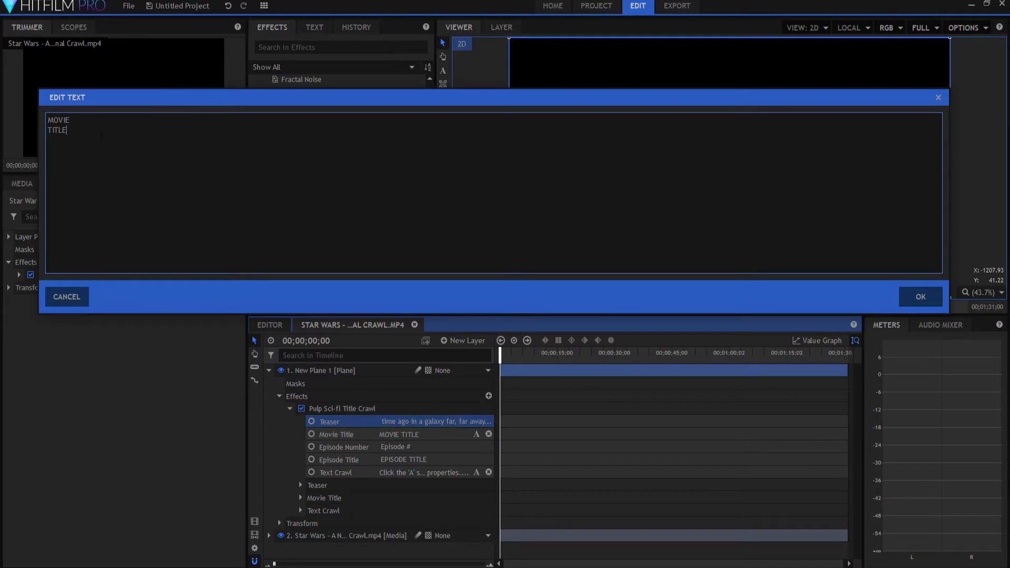
pyautogui.moveTo(102, 133); pyautogui.dragTo(48, 118)
pyautogui.write('STAR')
pyautogui.press('Return')
pyautogui.write('WARS')
pyautogui.click(916, 294)
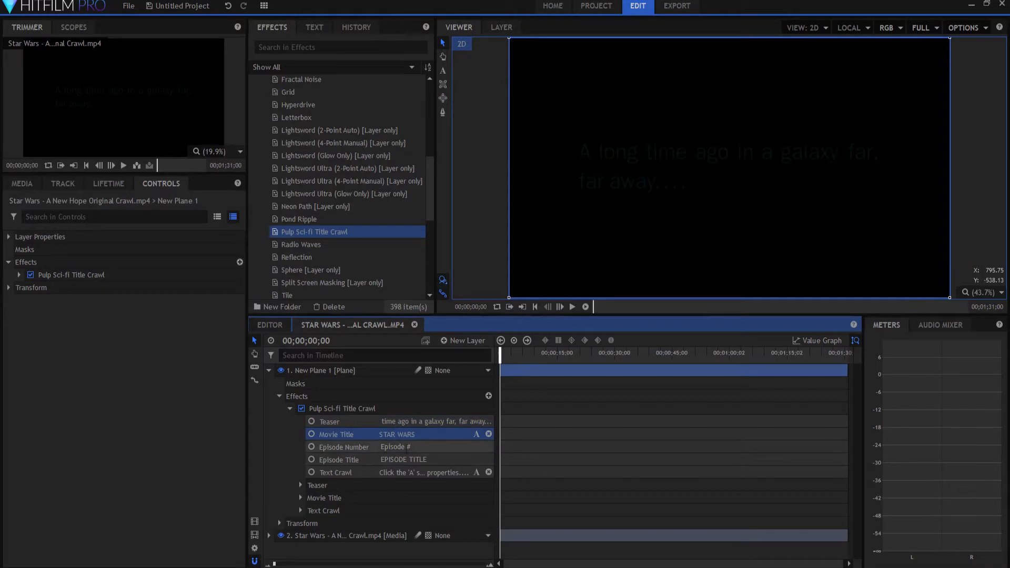
# Step: Set the crawl's episode number to "Episode IV" and its episode title to "A NEW HOPE"
pyautogui.click(402, 446)
pyautogui.press('BackSpace')
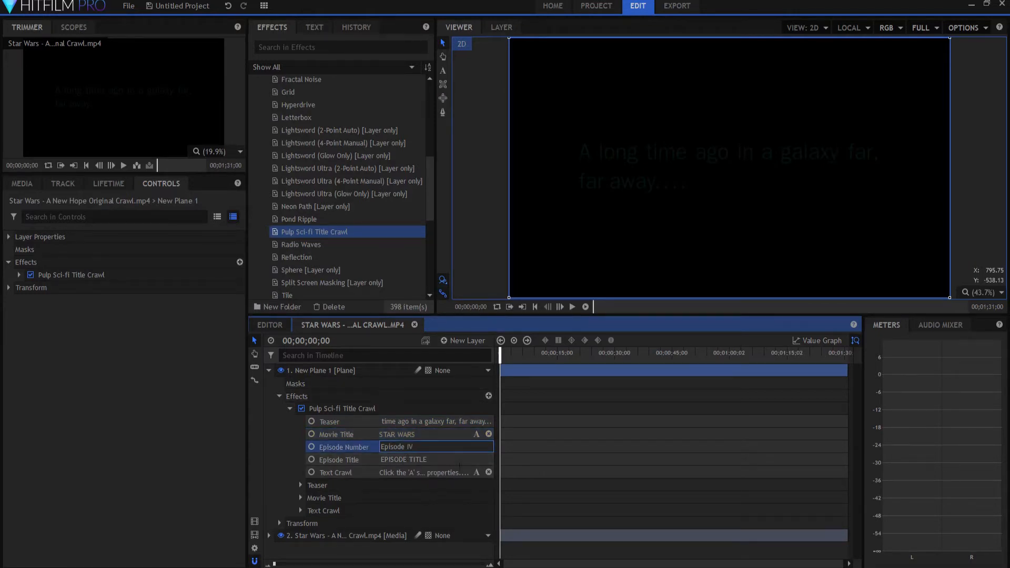
pyautogui.moveTo(436, 460); pyautogui.dragTo(373, 454)
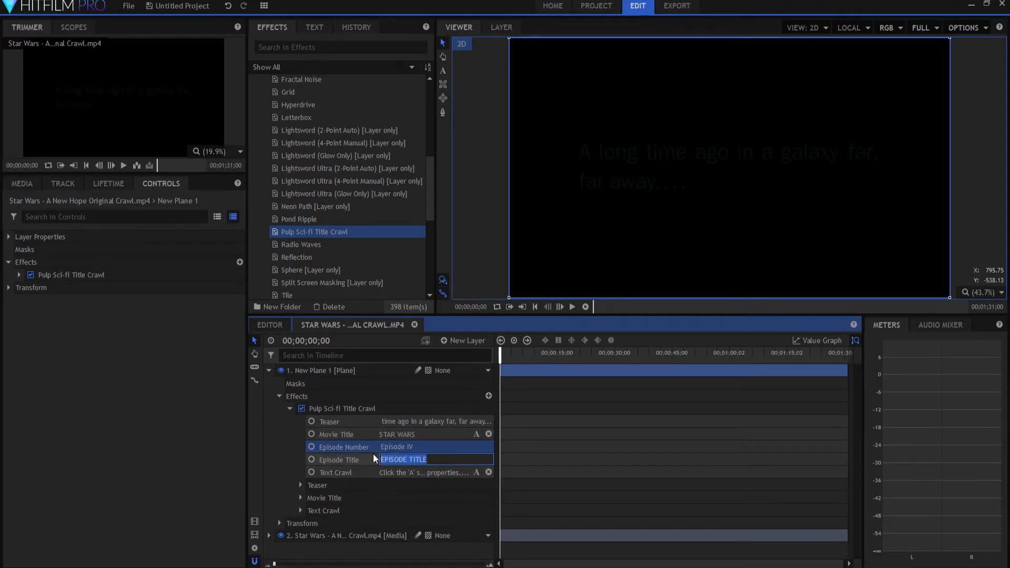
pyautogui.write('A NEW ')
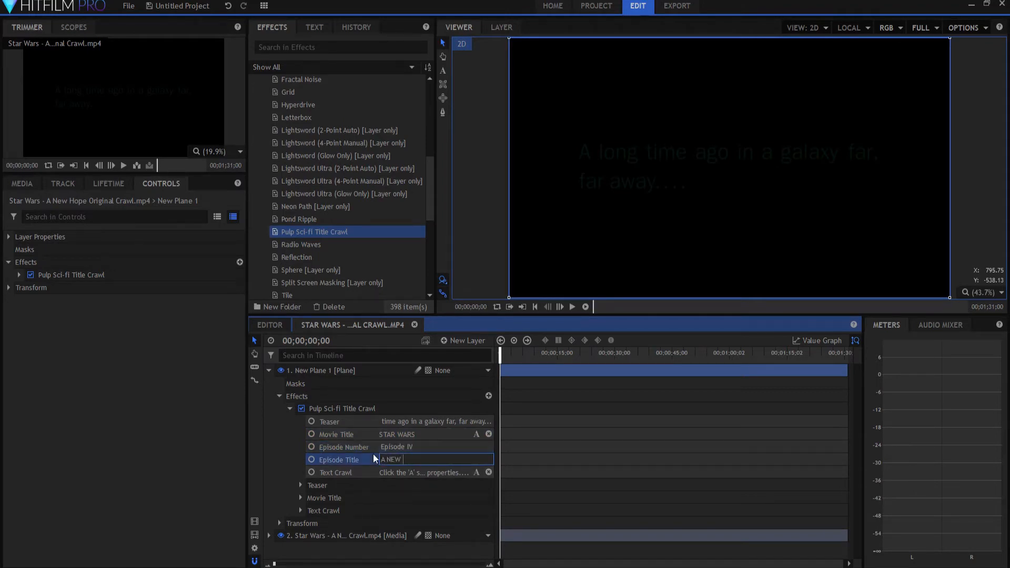
pyautogui.write('HOPE')
# Step: Replace the placeholder crawl text with the copied three-paragraph text beginning "It is a period of civil war." and collapse the plane layer
pyautogui.click(475, 471)
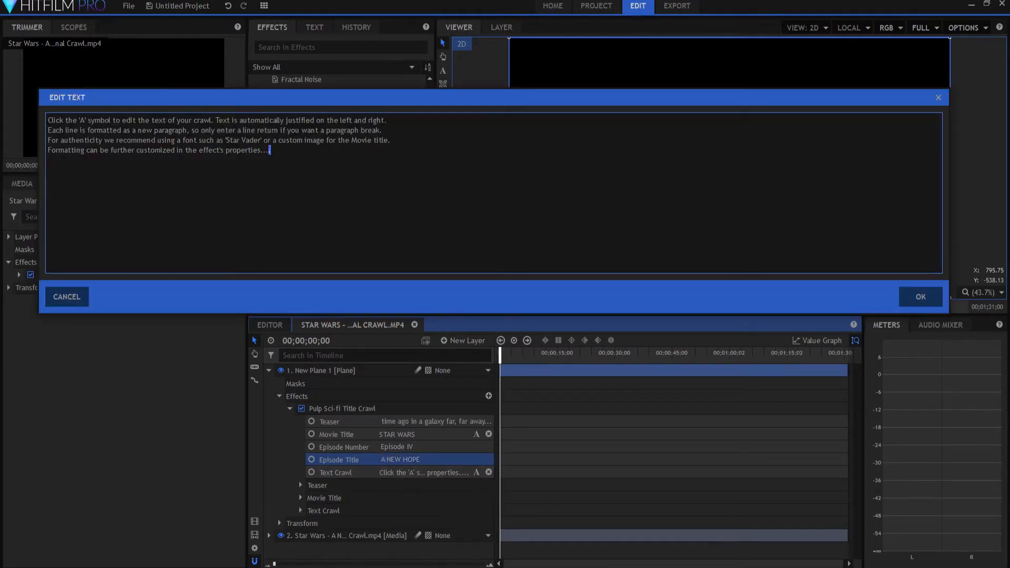
pyautogui.moveTo(269, 150); pyautogui.dragTo(85, 112)
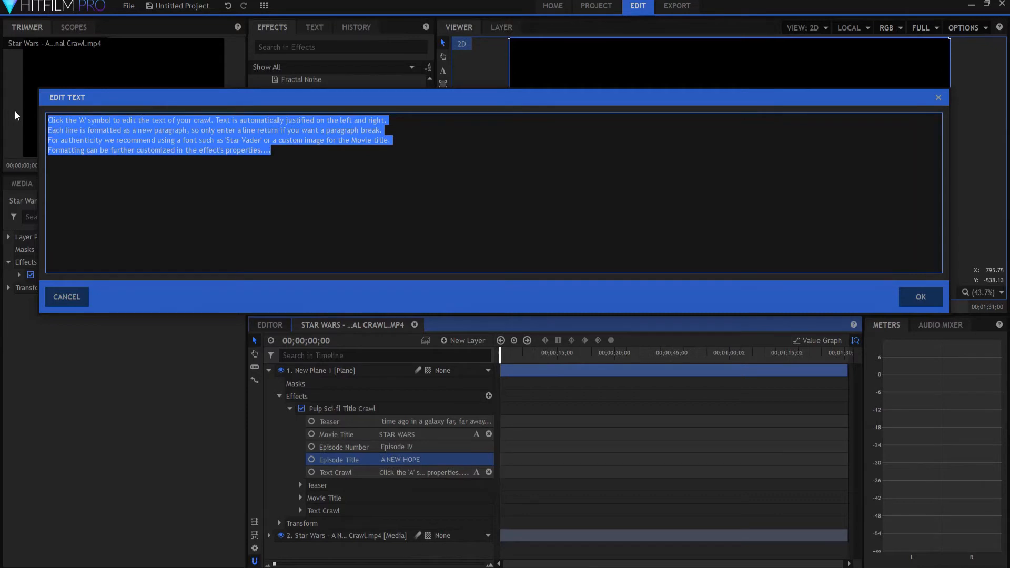
pyautogui.hotkey('ctrl', 'v')
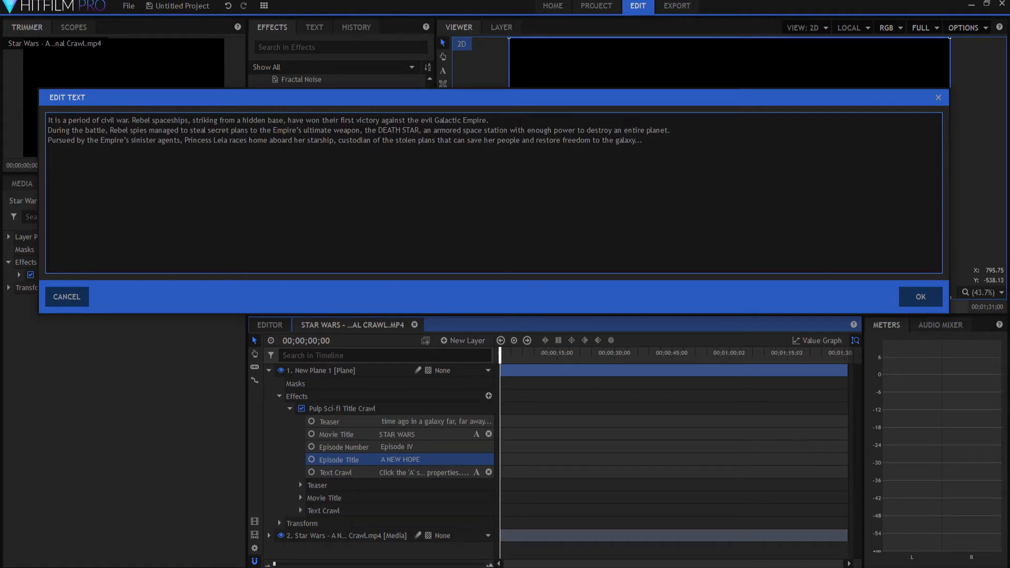
pyautogui.click(917, 296)
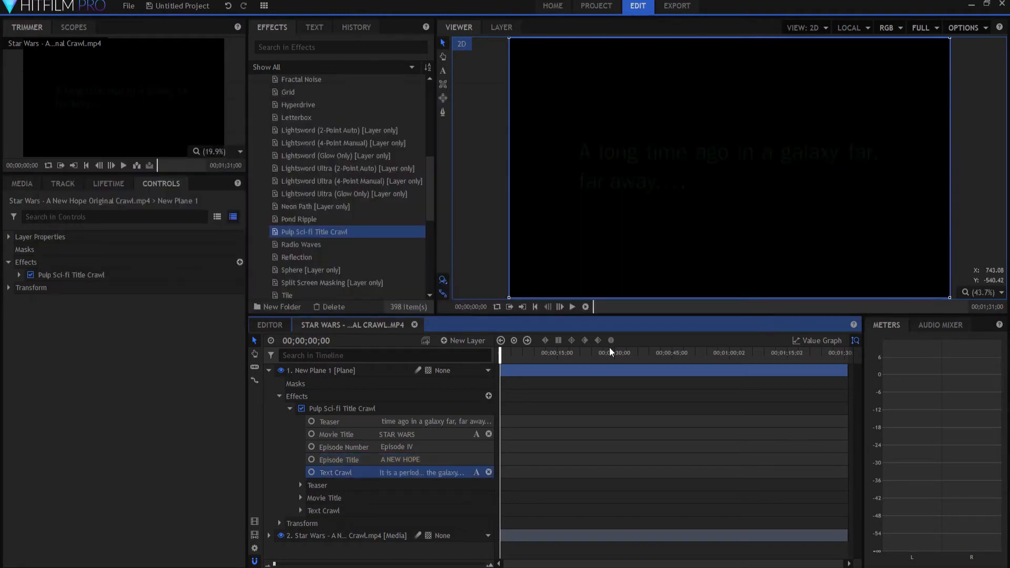
pyautogui.click(268, 370)
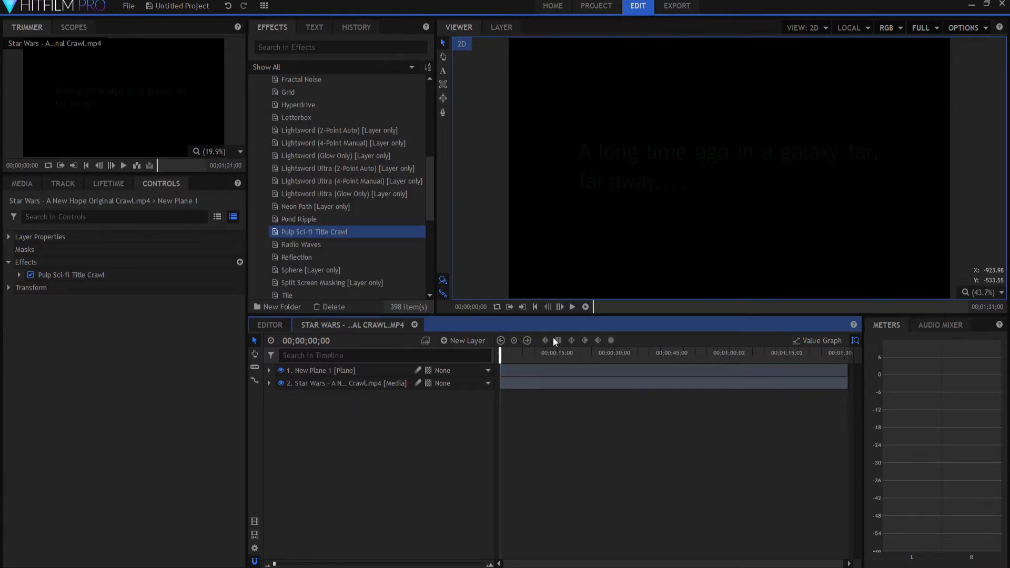
# Step: Play and scrub through the composite shot to compare the effect's crawl with the original, up to the fade near the end
pyautogui.click(571, 306)
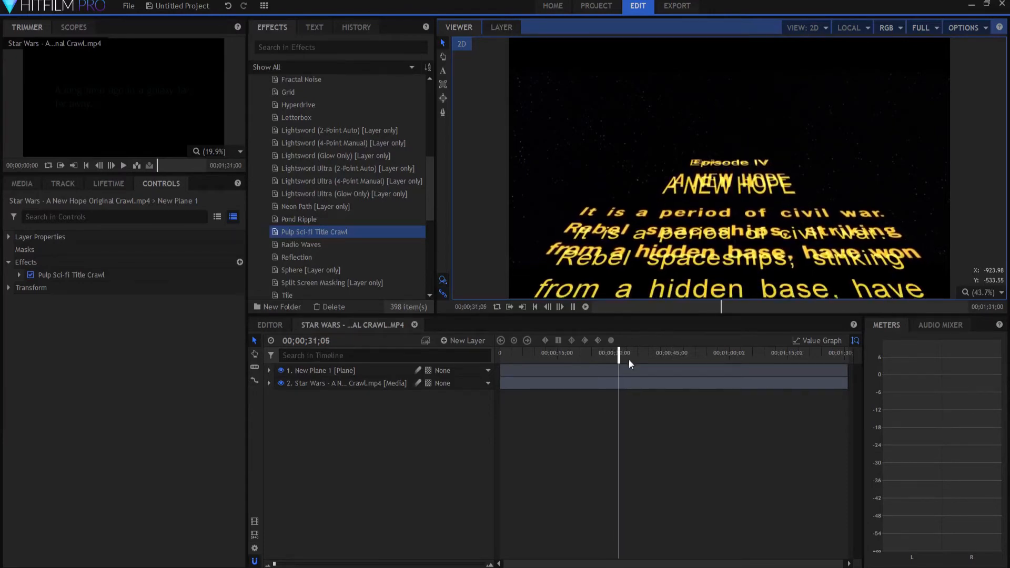
pyautogui.moveTo(618, 359); pyautogui.dragTo(827, 355)
pyautogui.click(572, 307)
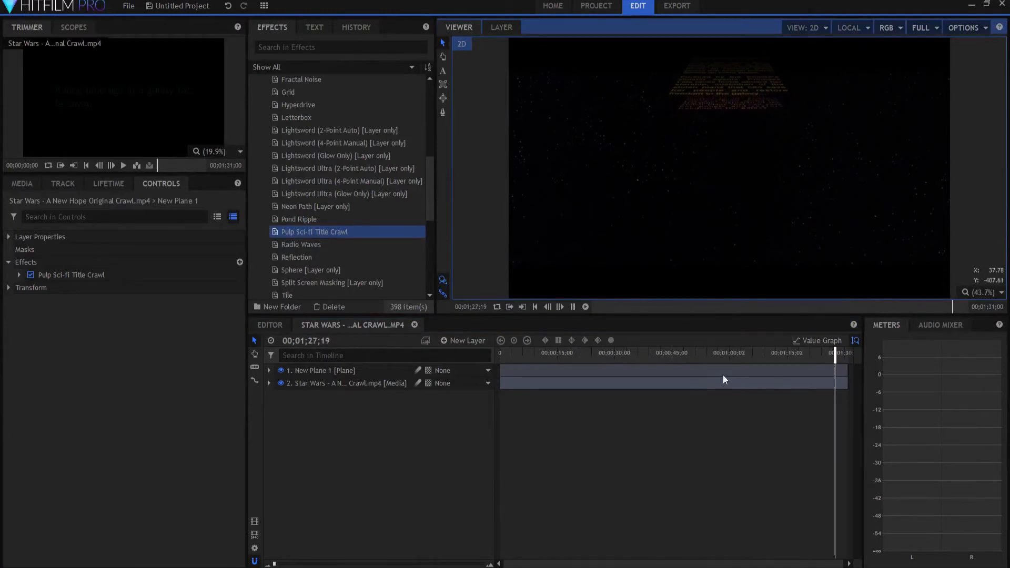
pyautogui.click(756, 353)
pyautogui.click(824, 357)
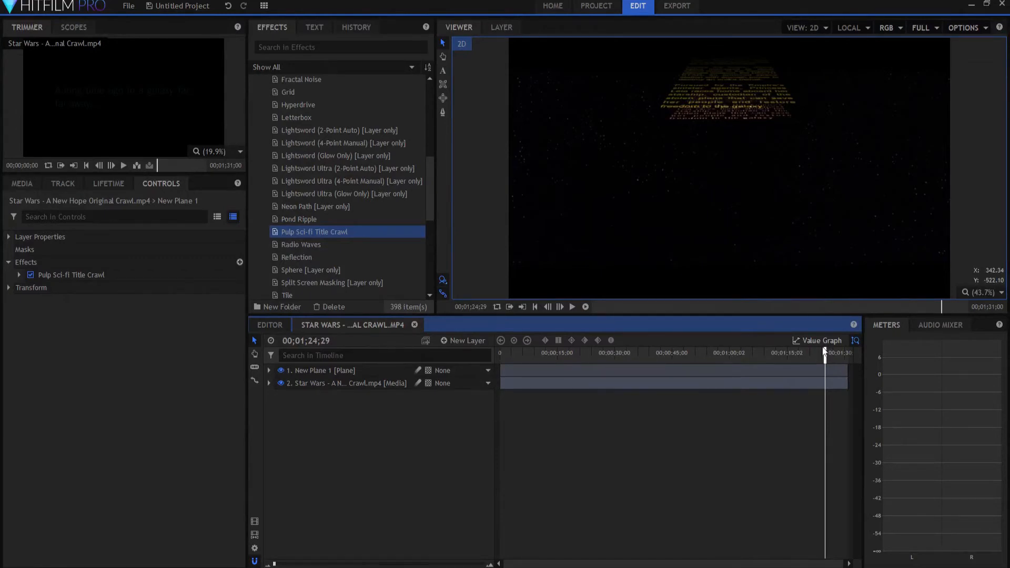
pyautogui.moveTo(825, 356); pyautogui.dragTo(700, 356)
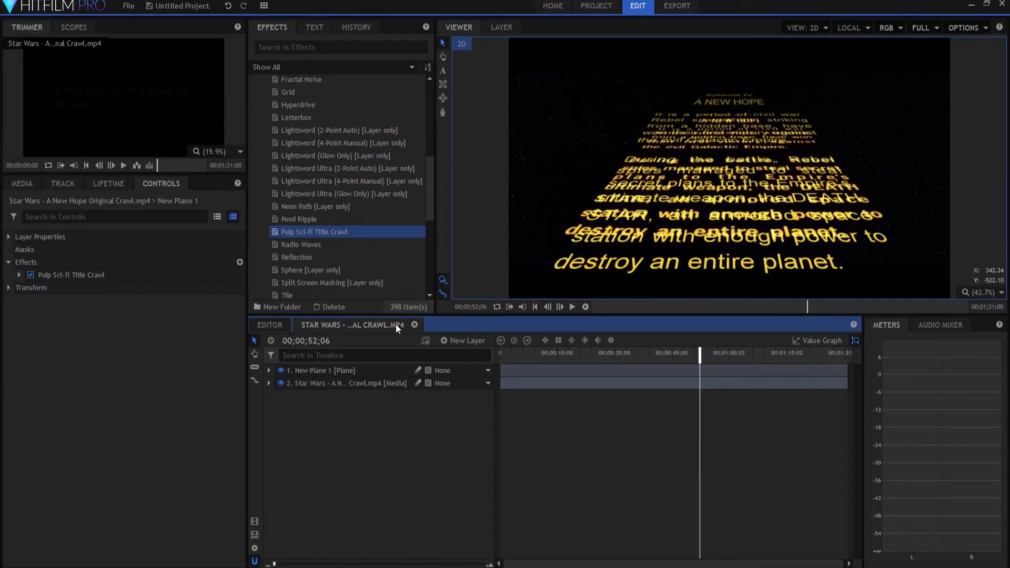
# Step: Add a grade layer above the title crawl plane and apply the Letterbox effect to it
pyautogui.click(456, 340)
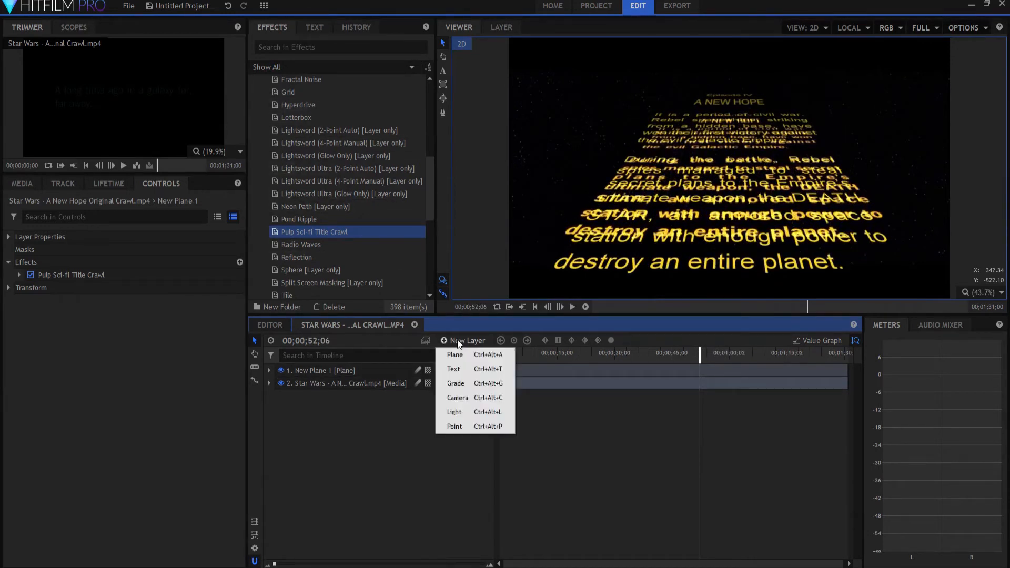
pyautogui.click(466, 383)
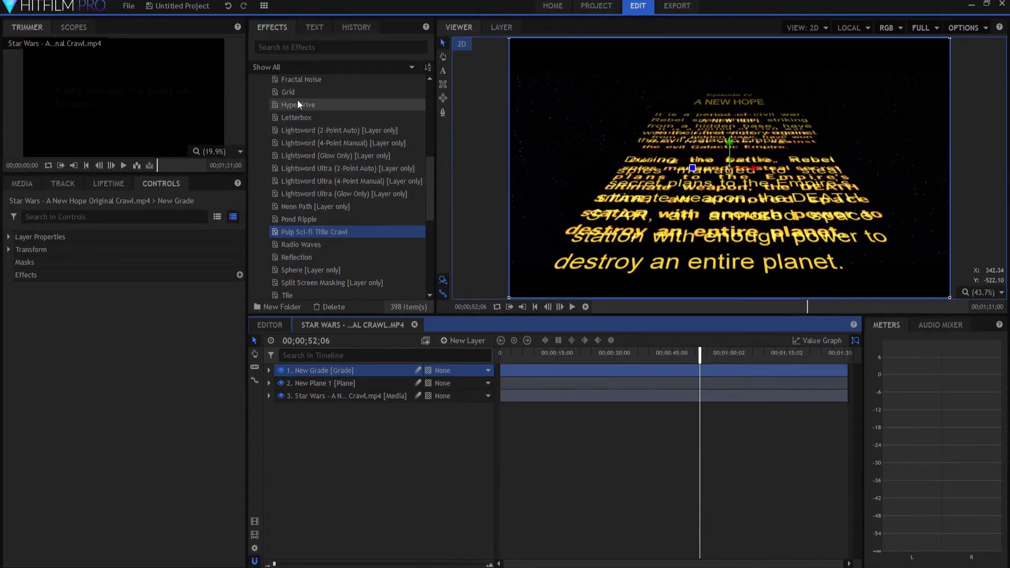
pyautogui.moveTo(292, 118); pyautogui.dragTo(337, 370)
# Step: Set the title crawl plane's vertical scale to 77%, checking around 26 seconds, and collapse the grade and plane layers
pyautogui.moveTo(700, 355); pyautogui.dragTo(643, 271)
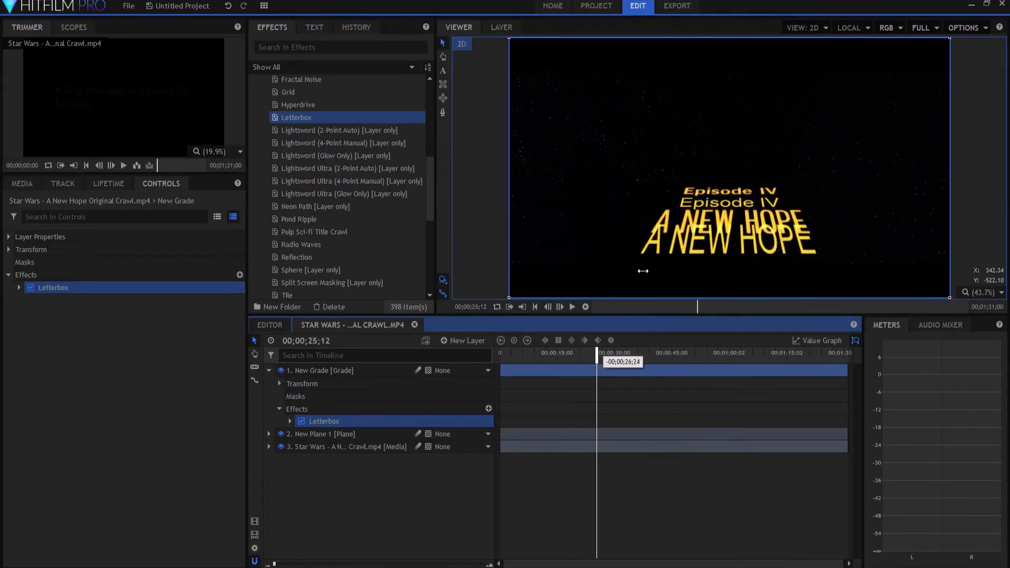
pyautogui.click(325, 434)
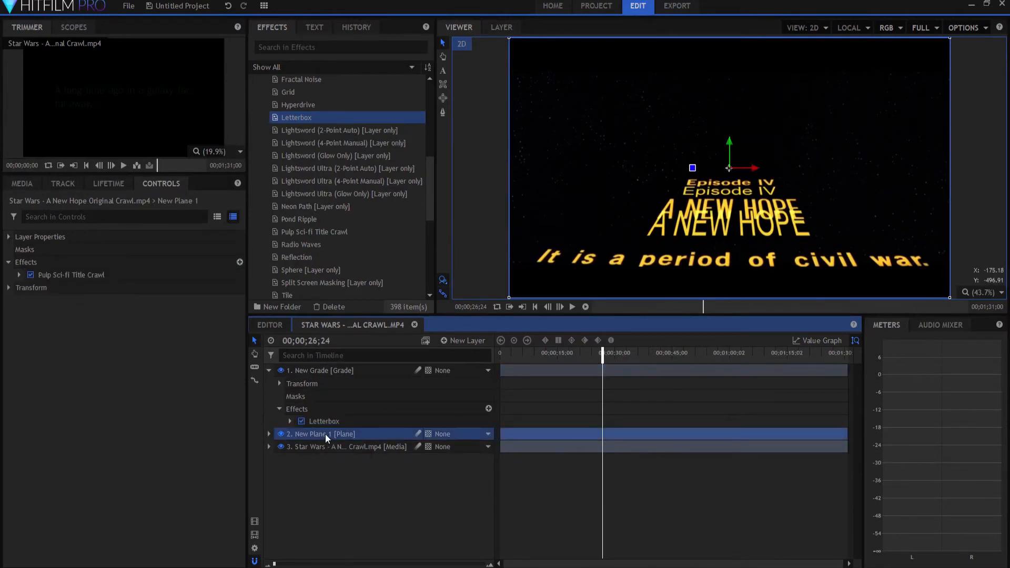
pyautogui.click(268, 433)
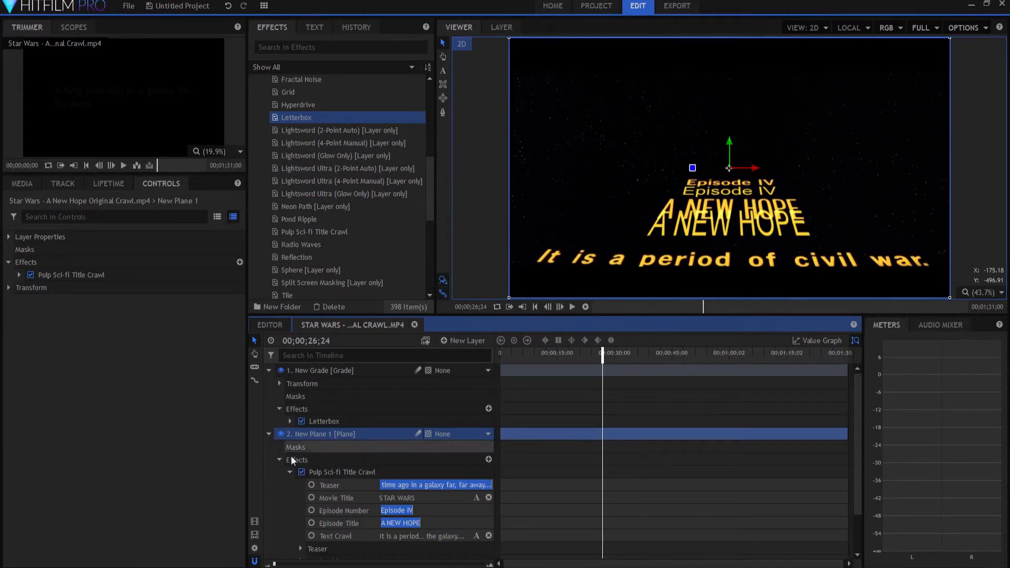
pyautogui.click(280, 460)
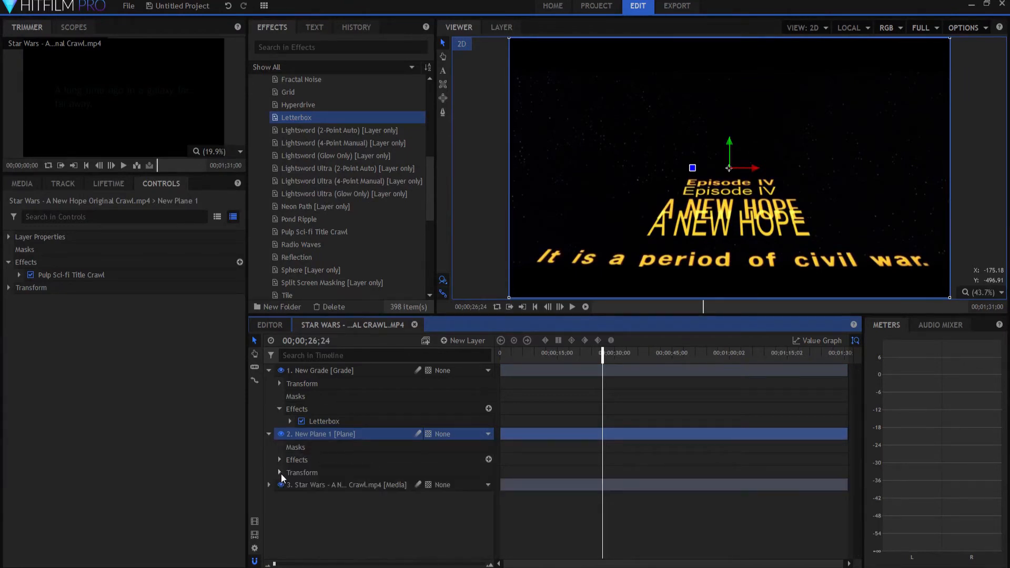
pyautogui.click(280, 472)
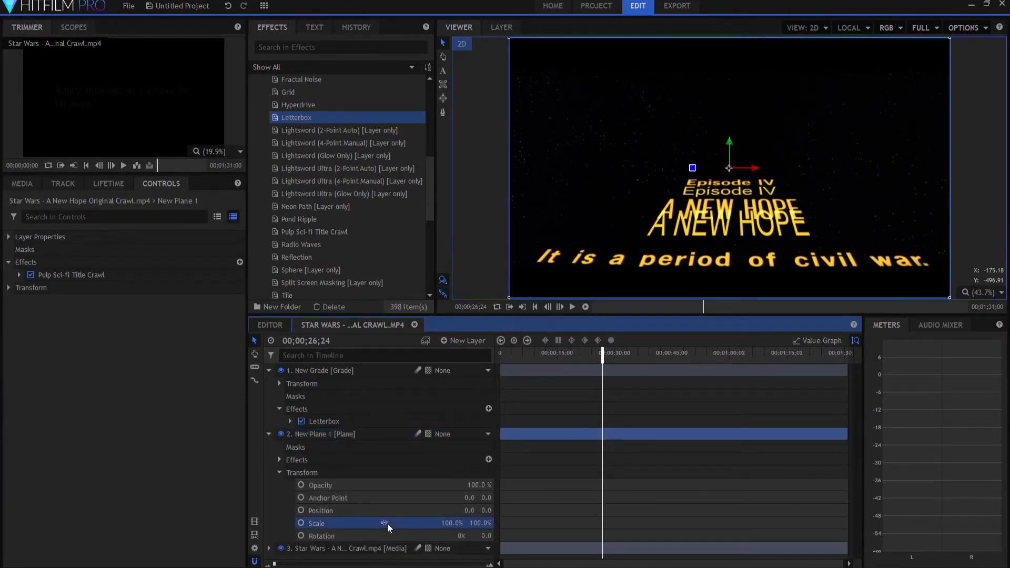
pyautogui.click(483, 523)
pyautogui.press('Return')
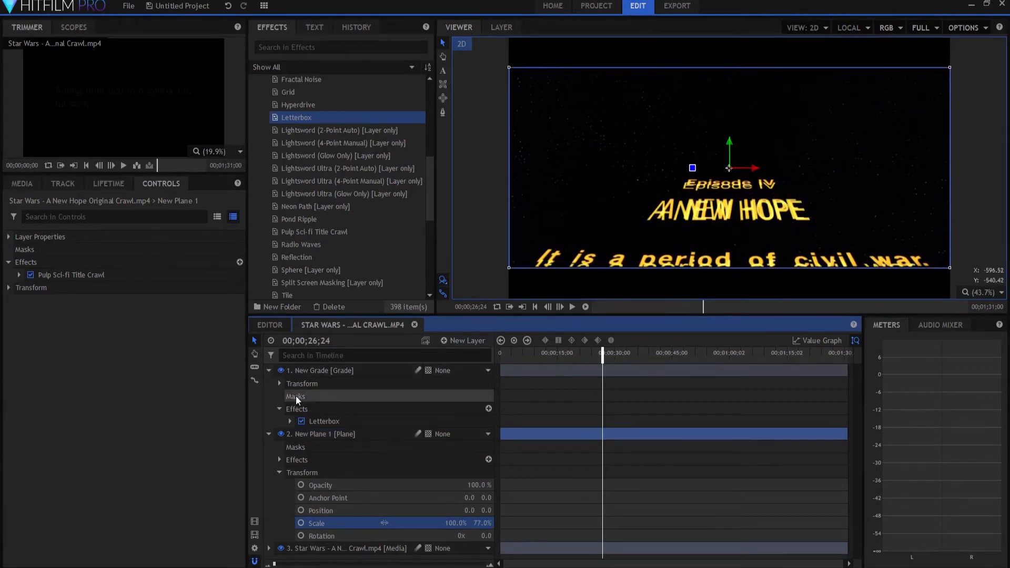
pyautogui.click(270, 371)
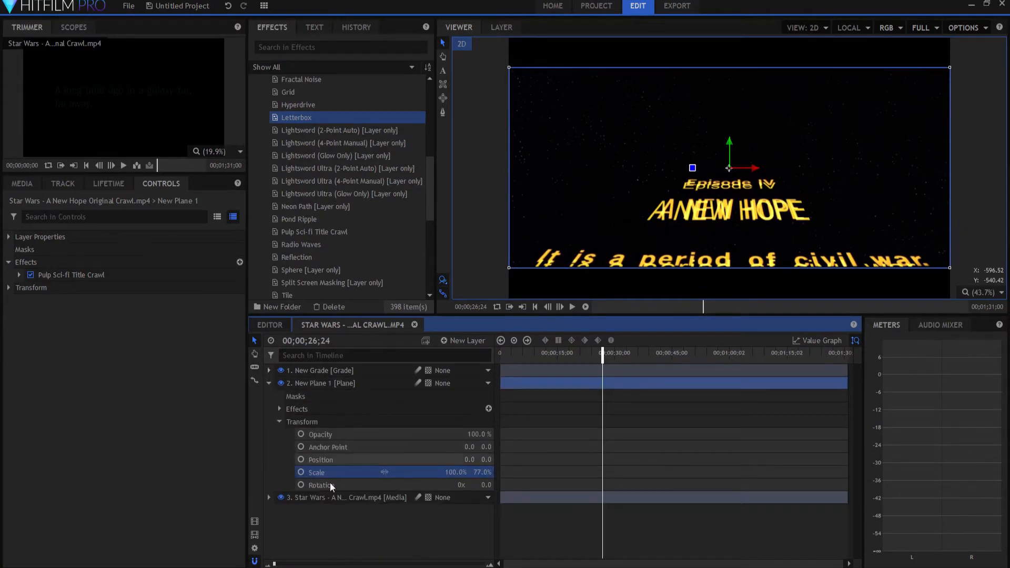
pyautogui.click(269, 383)
pyautogui.click(335, 465)
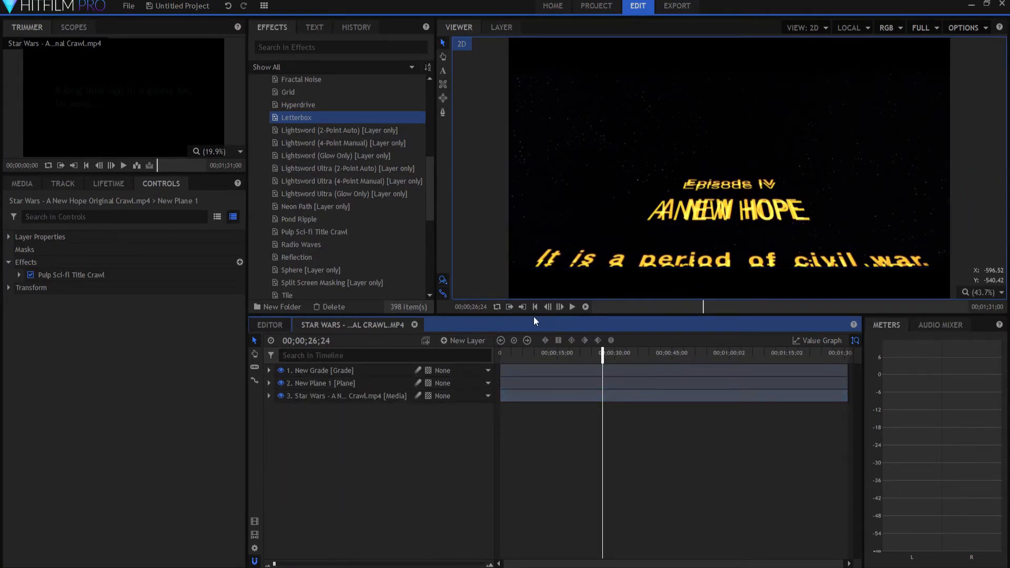
# Step: Play the composite from the beginning and scrub through it to compare the scaled crawl with the original footage
pyautogui.click(535, 306)
pyautogui.click(572, 307)
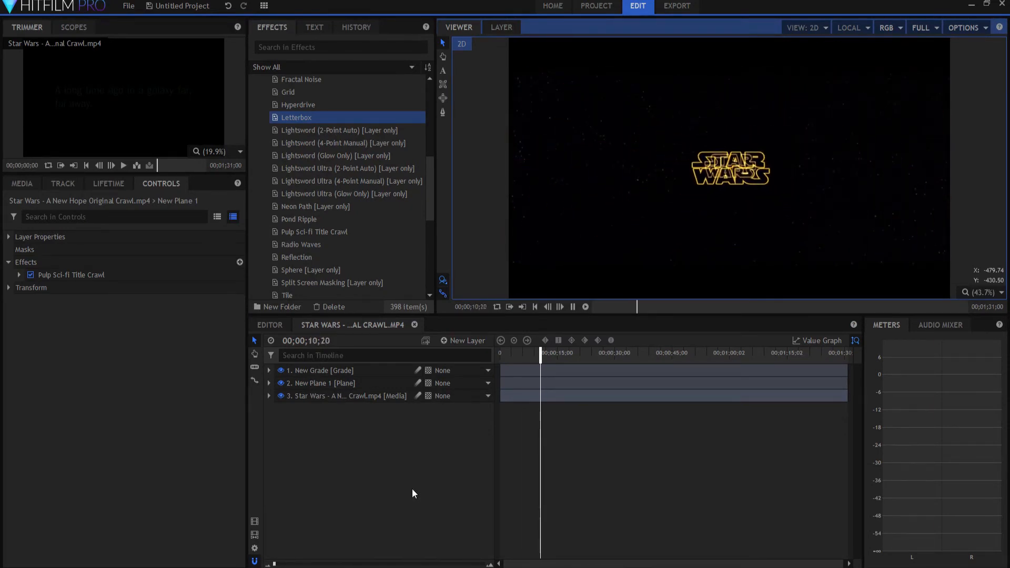
pyautogui.moveTo(550, 354); pyautogui.dragTo(787, 360)
pyautogui.moveTo(582, 345); pyautogui.dragTo(581, 350)
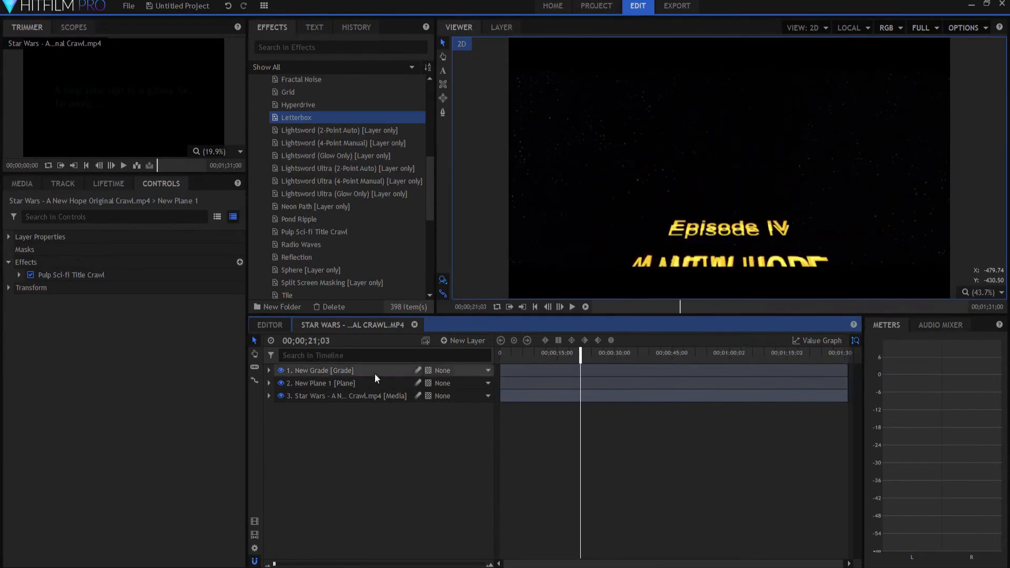
# Step: Hide the original footage layer and preview the title crawl on its own, ending at 00;00;07;21 on the STAR WARS title
pyautogui.click(281, 396)
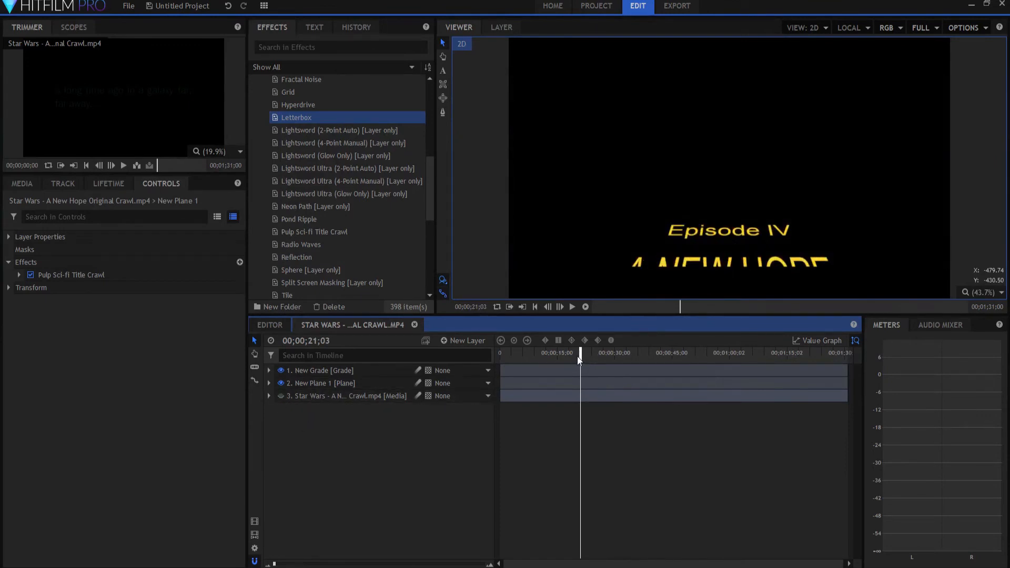
pyautogui.moveTo(581, 356); pyautogui.dragTo(499, 357)
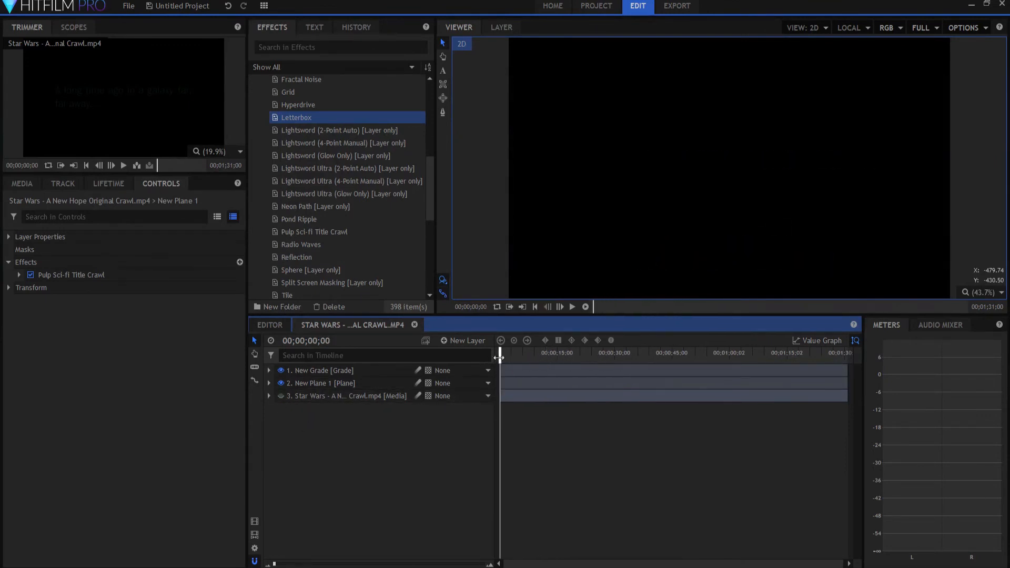
pyautogui.click(571, 306)
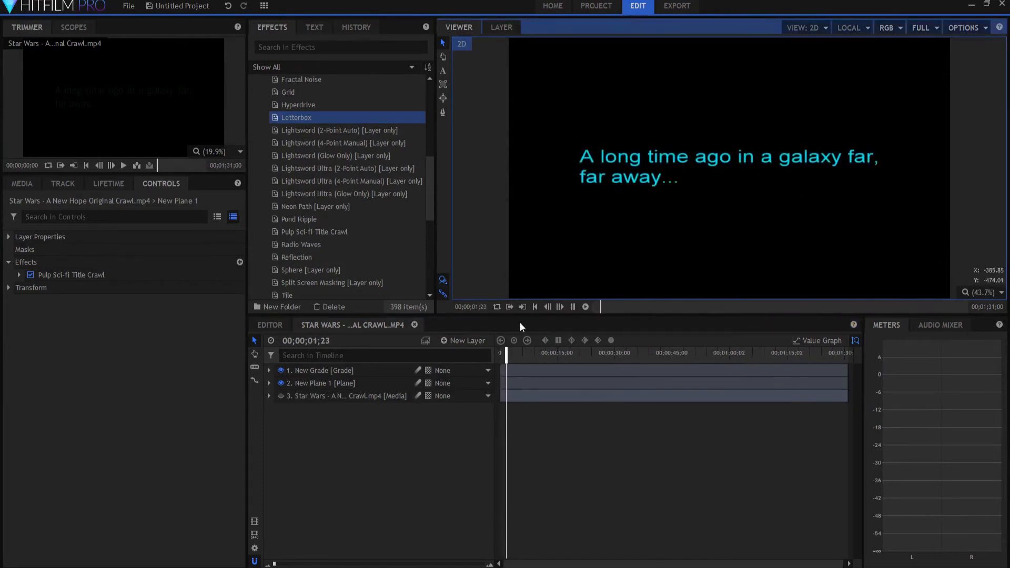
pyautogui.moveTo(508, 355); pyautogui.dragTo(594, 364)
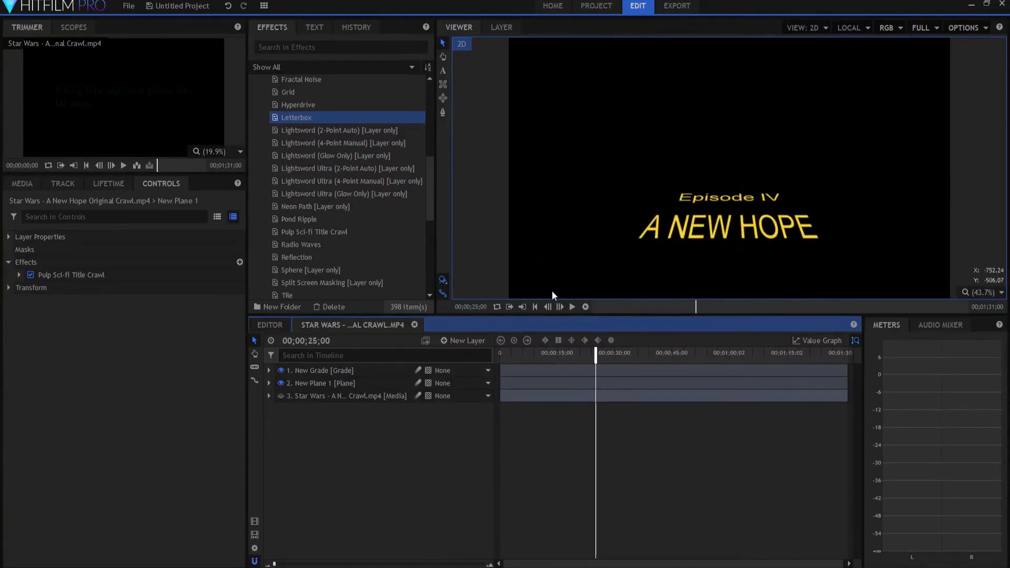
pyautogui.click(529, 362)
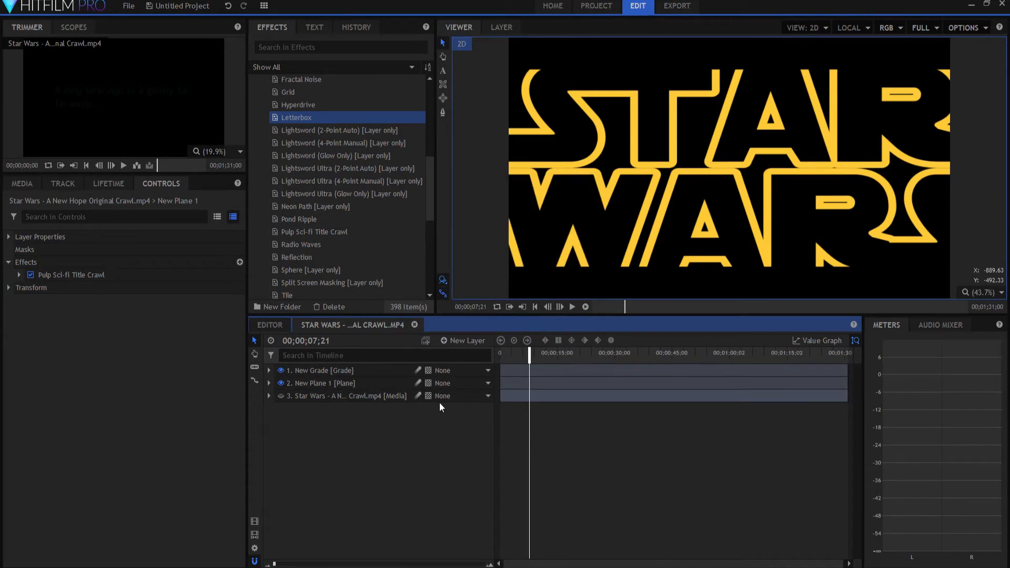
# Step: Add another copy of the plane between the title crawl plane and the original footage, and rename it "Stars"
pyautogui.click(22, 183)
pyautogui.moveTo(55, 258); pyautogui.dragTo(332, 453)
pyautogui.moveTo(317, 408); pyautogui.dragTo(318, 395)
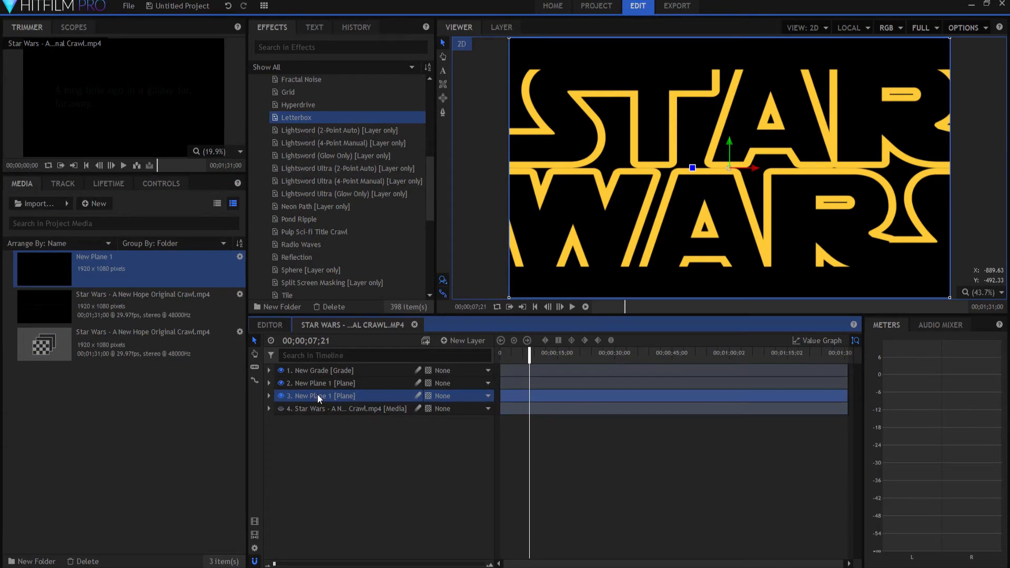
pyautogui.doubleClick(317, 395)
pyautogui.write('Stars')
pyautogui.press('Return')
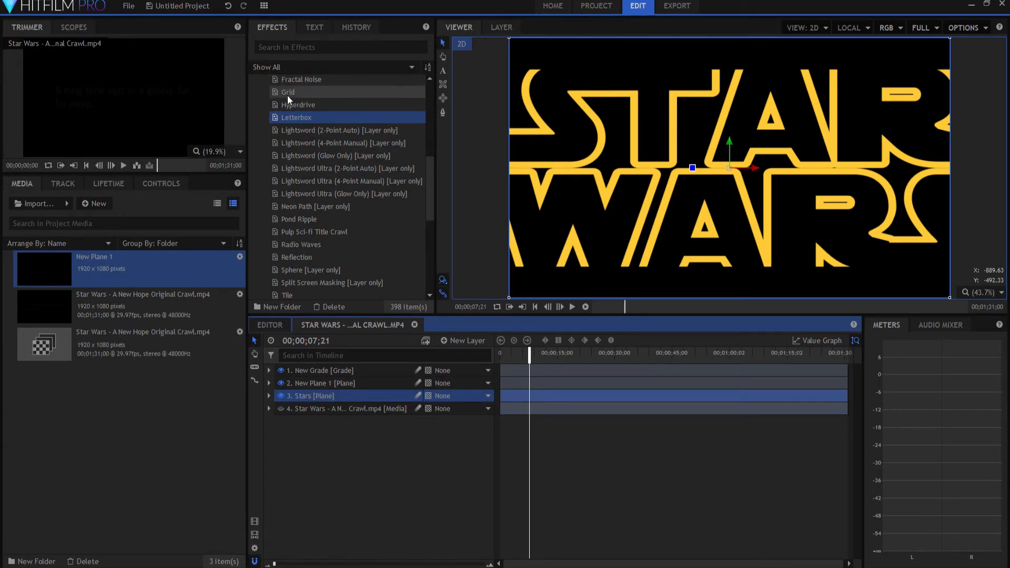
# Step: Apply Fractal Noise with the Starfield preset to the Stars layer and collapse the layer
pyautogui.scroll(1, 294, 108)
pyautogui.scroll(1, 288, 110)
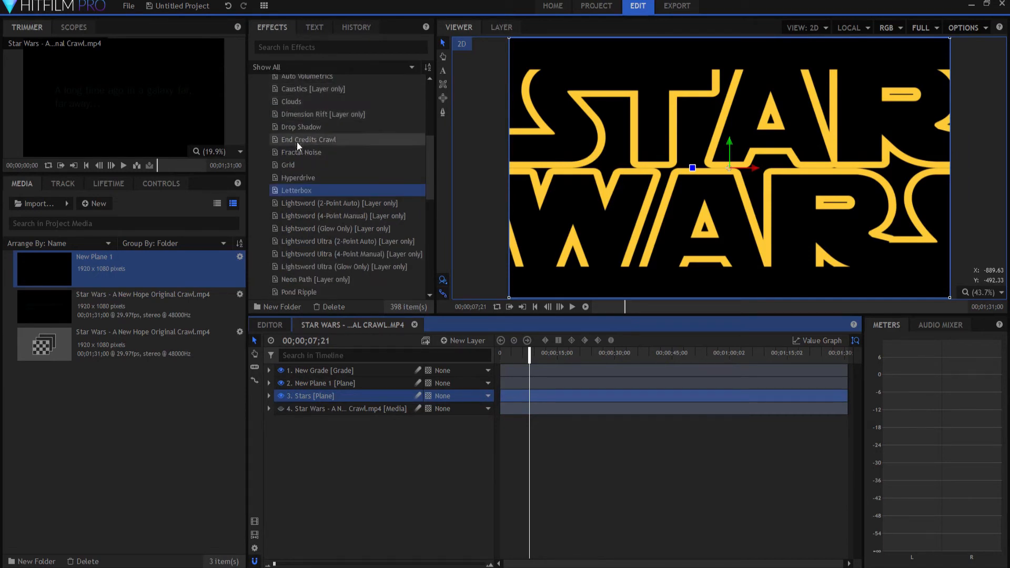
pyautogui.moveTo(293, 153); pyautogui.dragTo(326, 398)
pyautogui.click(289, 433)
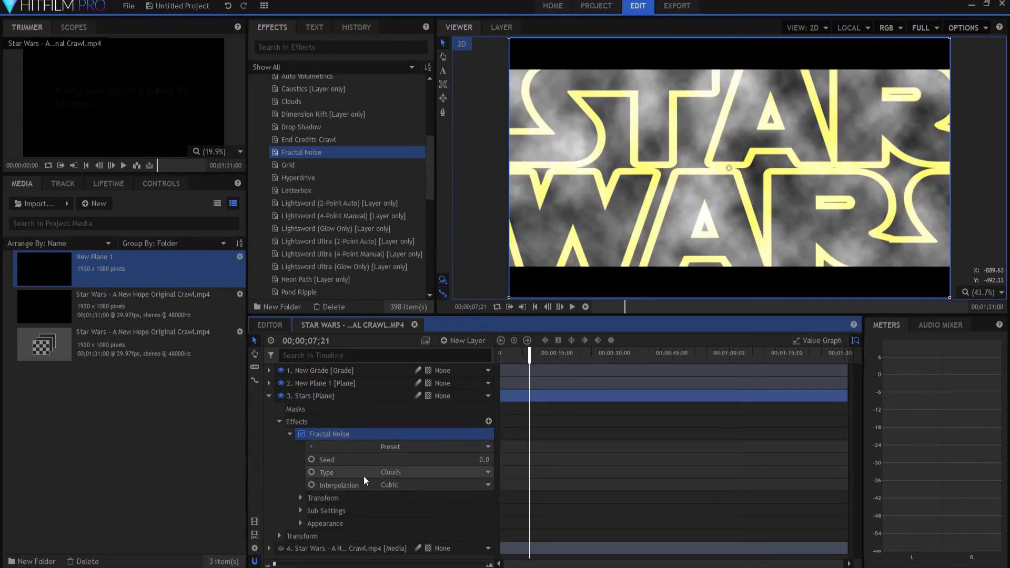
pyautogui.click(411, 445)
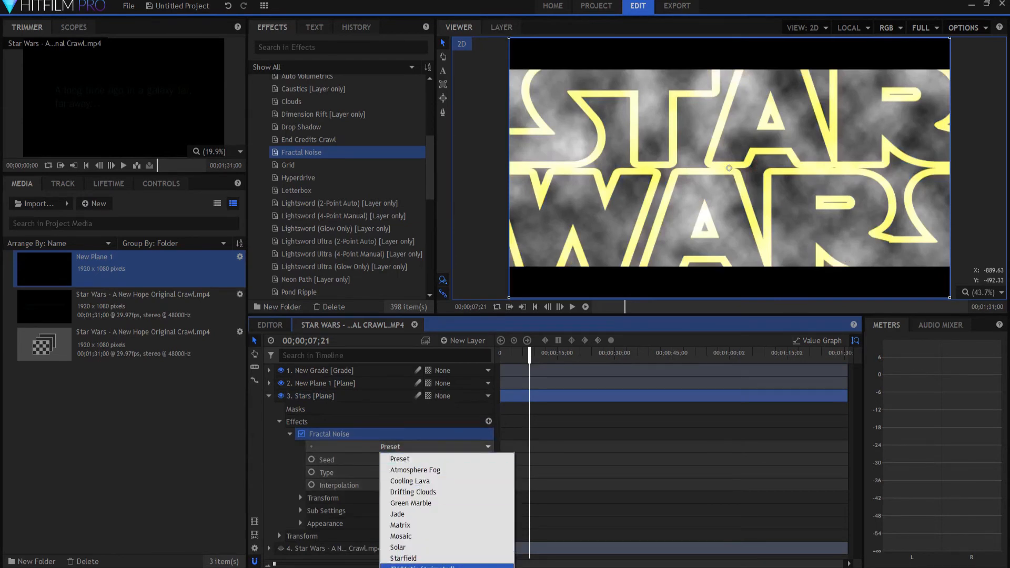
pyautogui.click(409, 559)
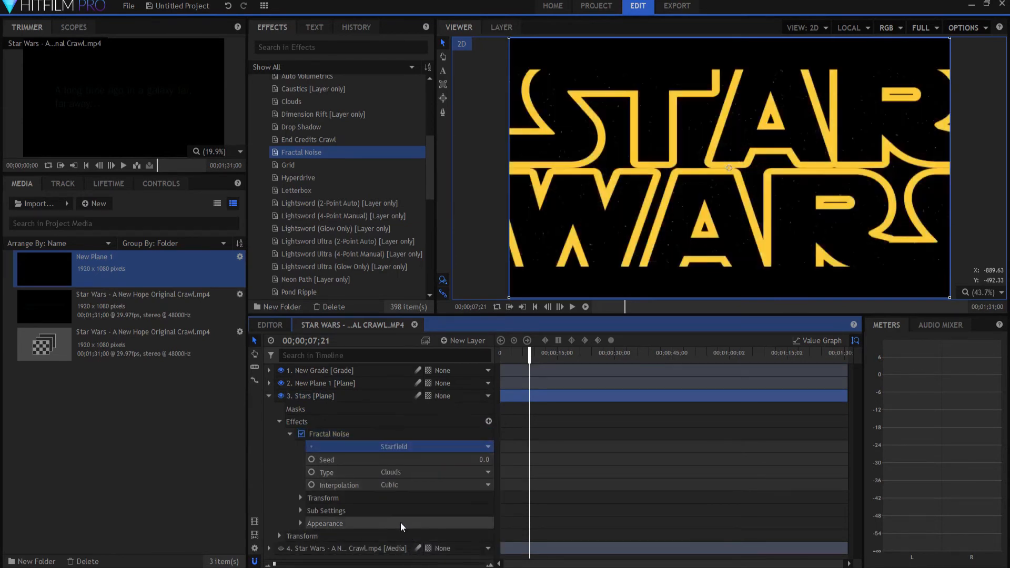
pyautogui.click(268, 395)
# Step: Trim the start of the Stars layer to the frame where the STAR WARS title first appears
pyautogui.press(',')
pyautogui.press(',')
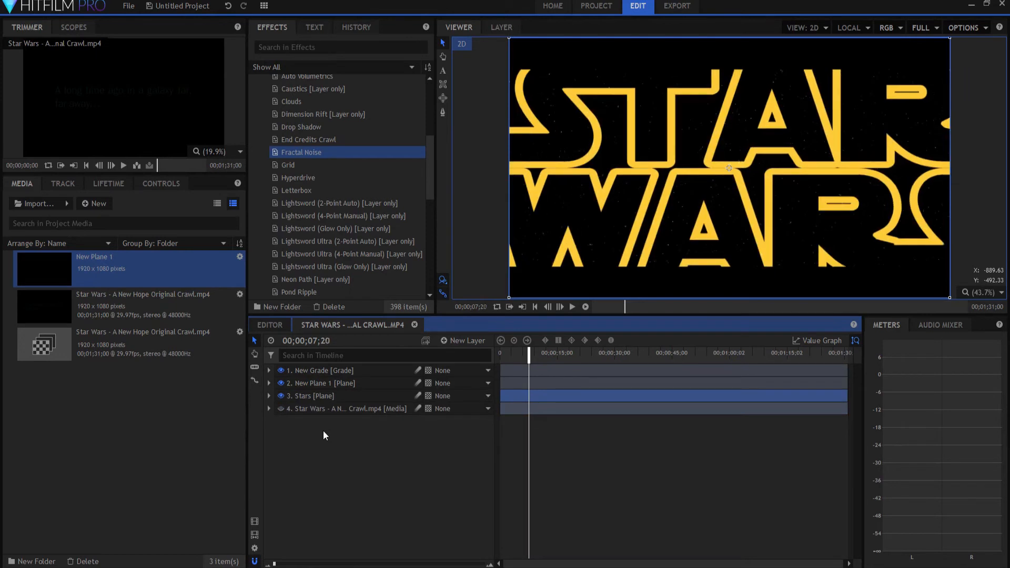
pyautogui.press('.')
pyautogui.press(',')
pyautogui.press('.')
pyautogui.moveTo(498, 397); pyautogui.dragTo(529, 397)
# Step: Play from about 4 seconds to check the stars' entrance with the STAR WARS title, stopping at 00;00;08;19
pyautogui.click(516, 355)
pyautogui.click(405, 510)
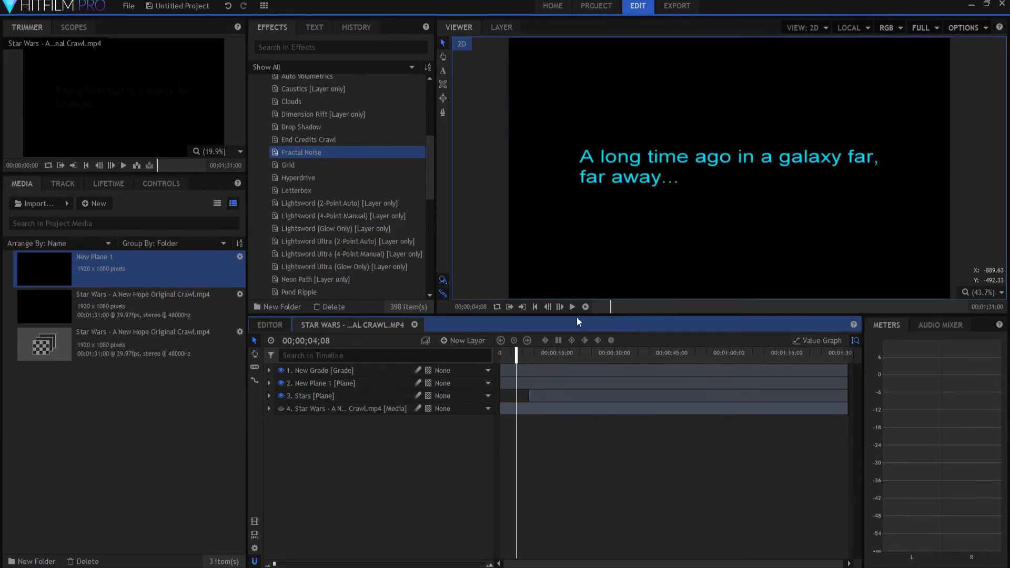
pyautogui.click(573, 307)
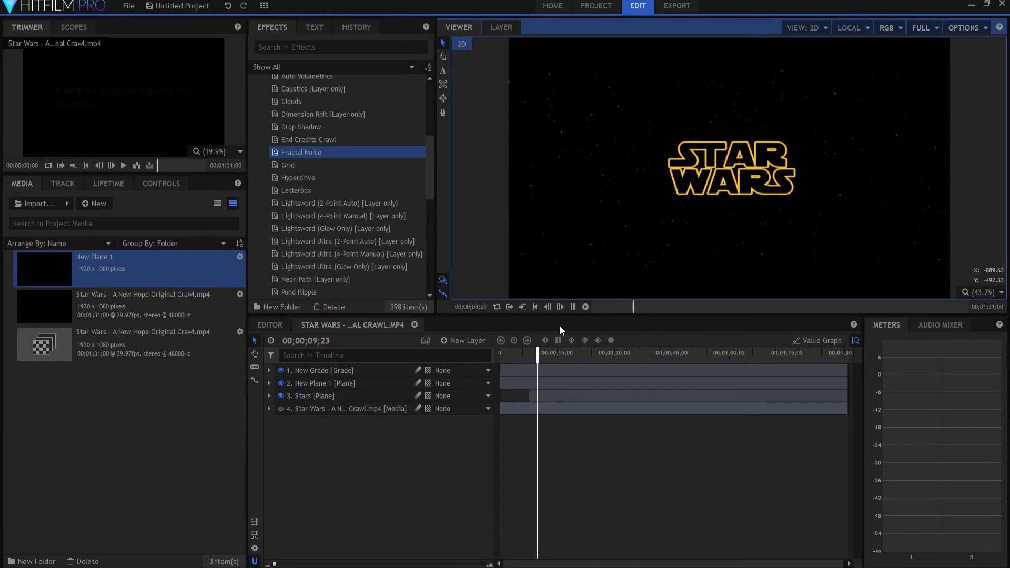
pyautogui.click(572, 307)
pyautogui.moveTo(540, 353); pyautogui.dragTo(533, 354)
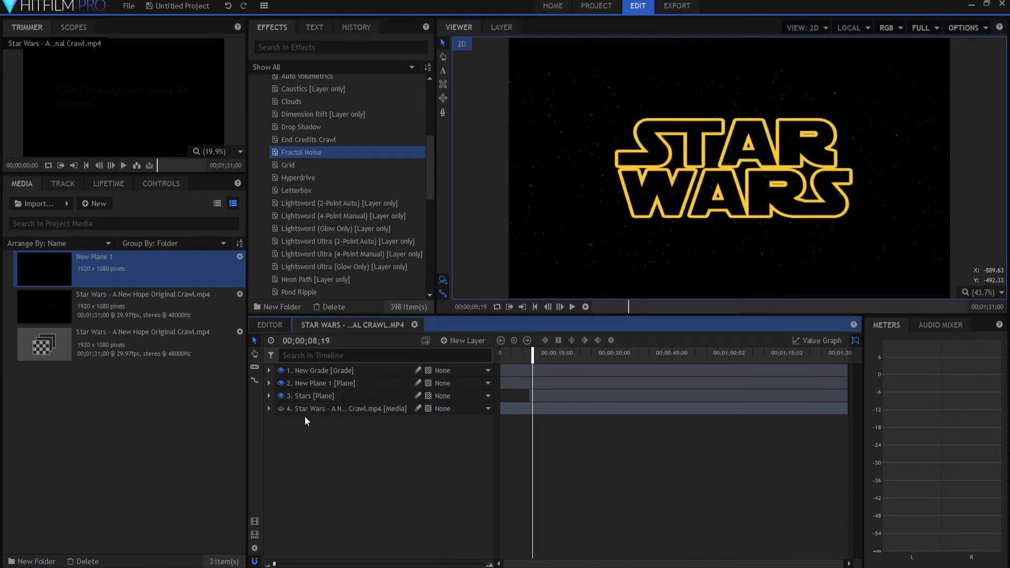
# Step: Hide the grade, title crawl and Stars layers, show the original footage, and step back to examine its STAR WARS logo around 8 seconds
pyautogui.click(304, 370)
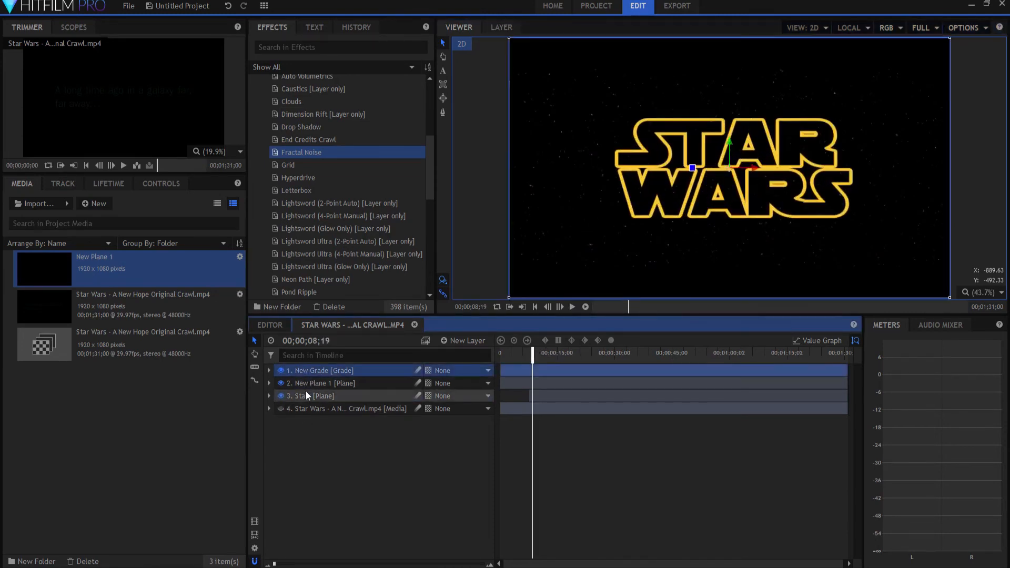
pyautogui.keyDown('shift'); pyautogui.click(307, 394); pyautogui.keyUp('shift')
pyautogui.click(282, 395)
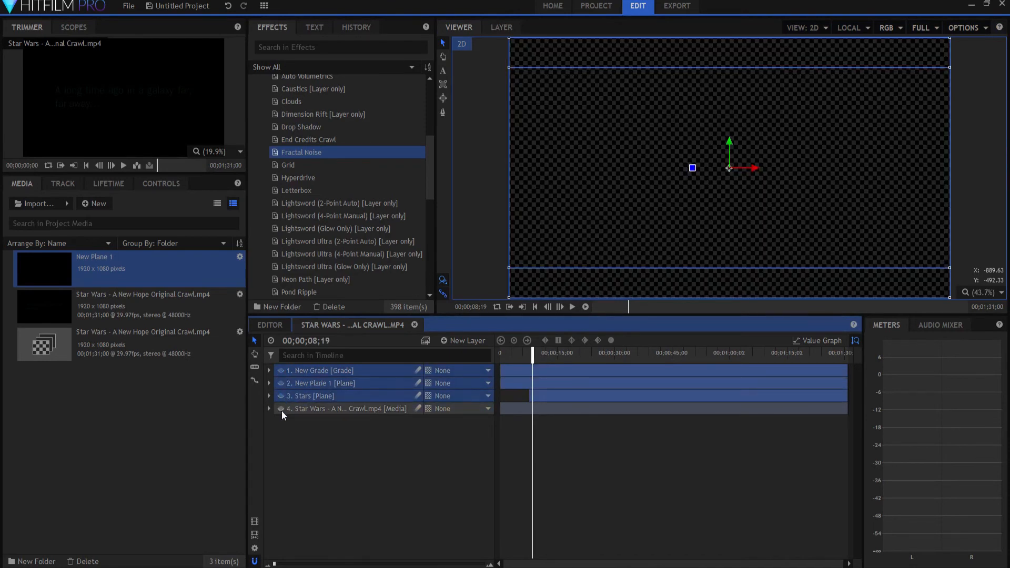
pyautogui.click(281, 409)
pyautogui.press('Left')
pyautogui.press('Left')
pyautogui.press('Left')
pyautogui.press('Left')
pyautogui.press('Left')
pyautogui.press('Left')
pyautogui.press('Left')
pyautogui.press('Left')
pyautogui.press('Left')
pyautogui.press('Left')
pyautogui.press('Left')
pyautogui.press('Left')
pyautogui.press('Left')
pyautogui.press('Left')
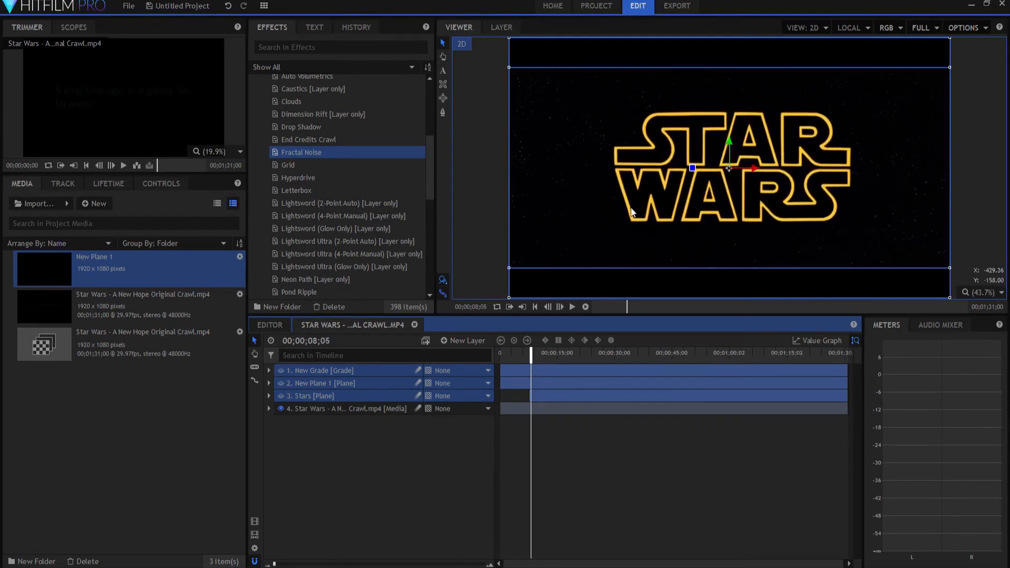
pyautogui.press('Left')
pyautogui.press('Left')
pyautogui.press('Left')
pyautogui.press('Left')
pyautogui.press('Left')
pyautogui.press('Left')
pyautogui.press('Left')
pyautogui.press('Left')
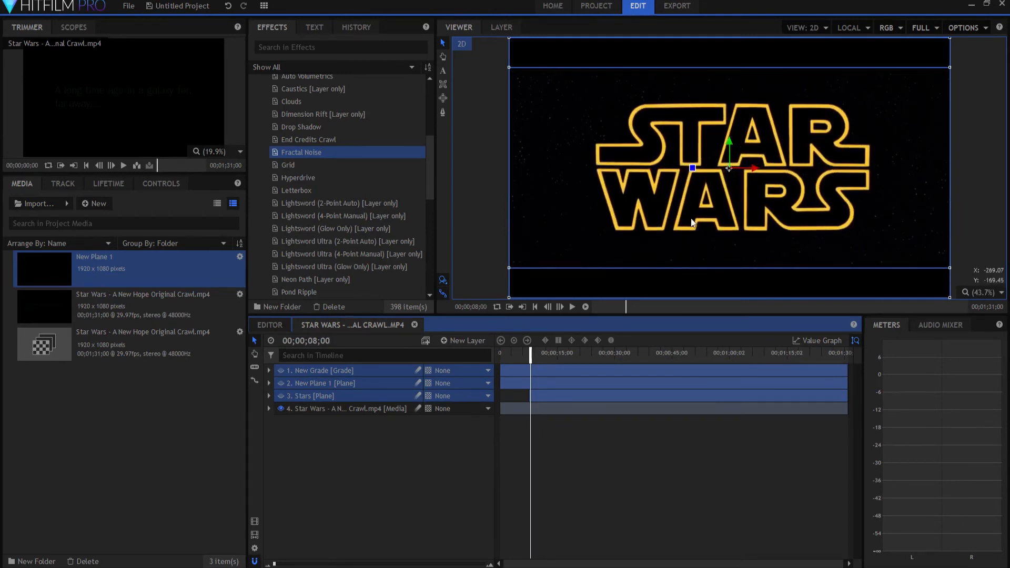
# Step: Hide the original footage, show the three effect layers again, and step forward to examine the recreated STAR WARS title's shrinking
pyautogui.click(281, 408)
pyautogui.moveTo(281, 396); pyautogui.dragTo(280, 370)
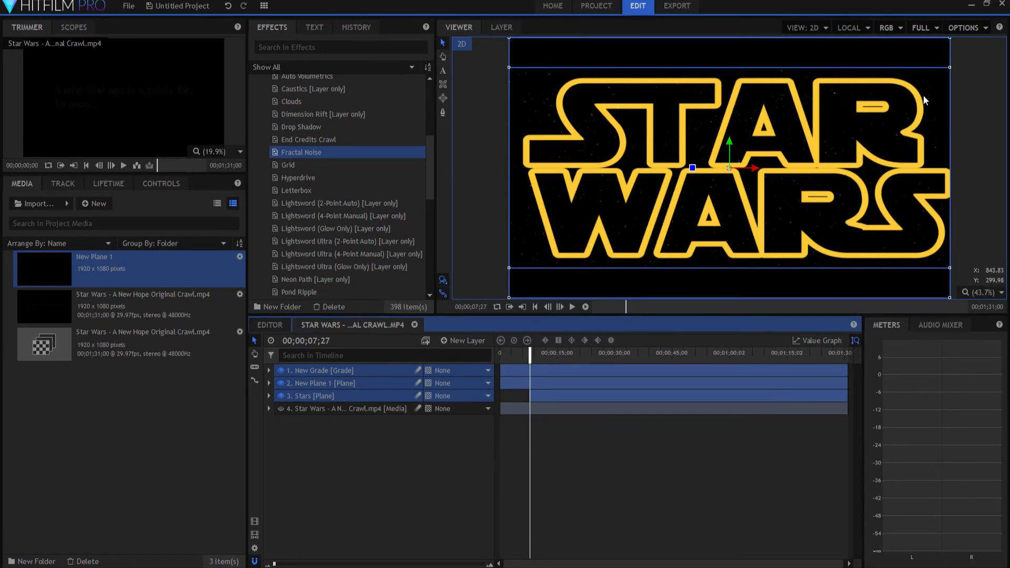
pyautogui.press('.')
pyautogui.press('.')
pyautogui.press('.')
pyautogui.press('.')
pyautogui.press('.')
pyautogui.press('.')
pyautogui.press('.')
pyautogui.press('.')
pyautogui.press('.')
pyautogui.press('.')
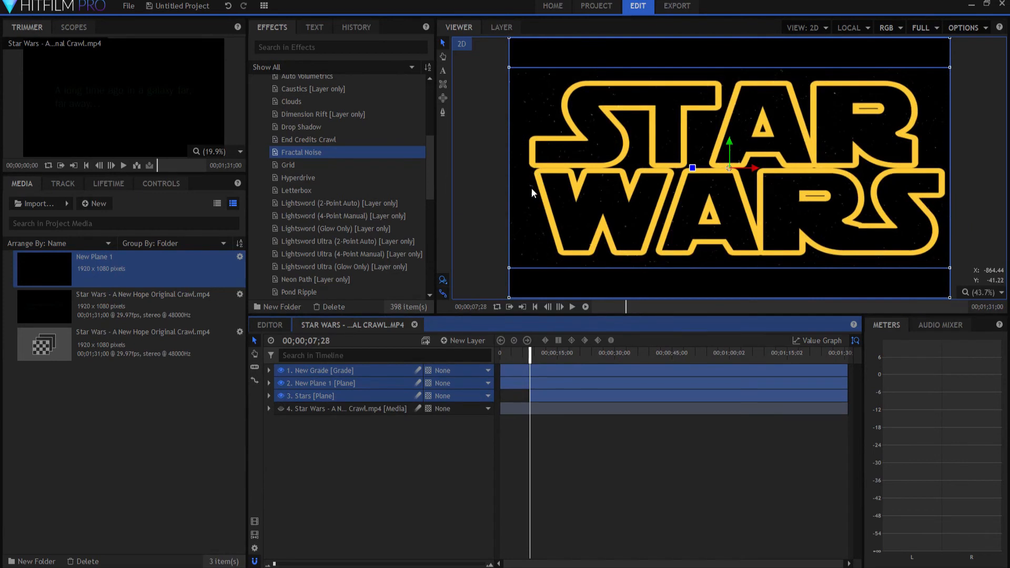
pyautogui.press('.')
pyautogui.press('.')
pyautogui.press('.')
pyautogui.press('.')
pyautogui.press('.')
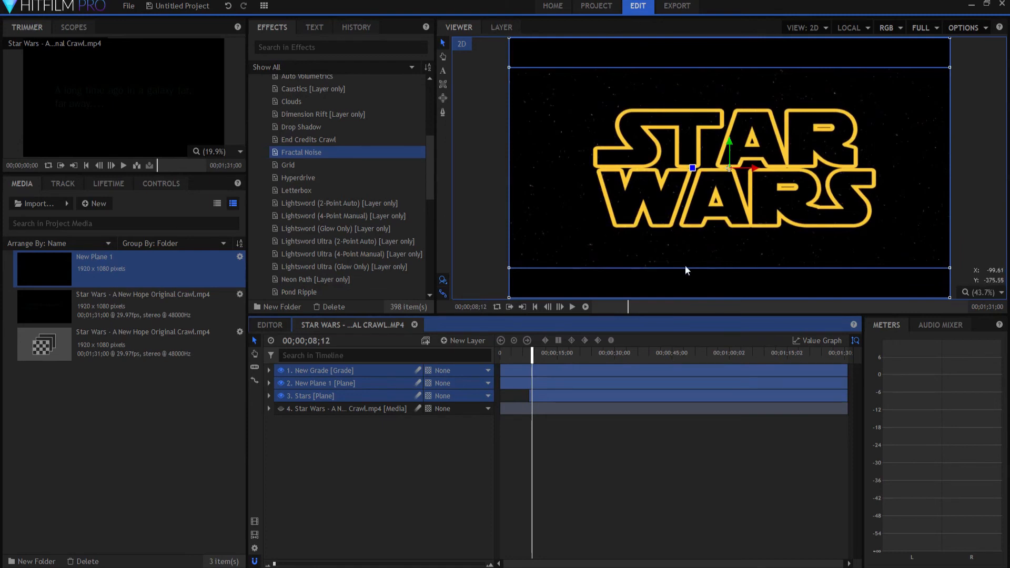
# Step: Scrub through the recreated crawl to its end near 00;01;26;11 and back over the middle to inspect the text over the stars
pyautogui.moveTo(532, 356); pyautogui.dragTo(829, 356)
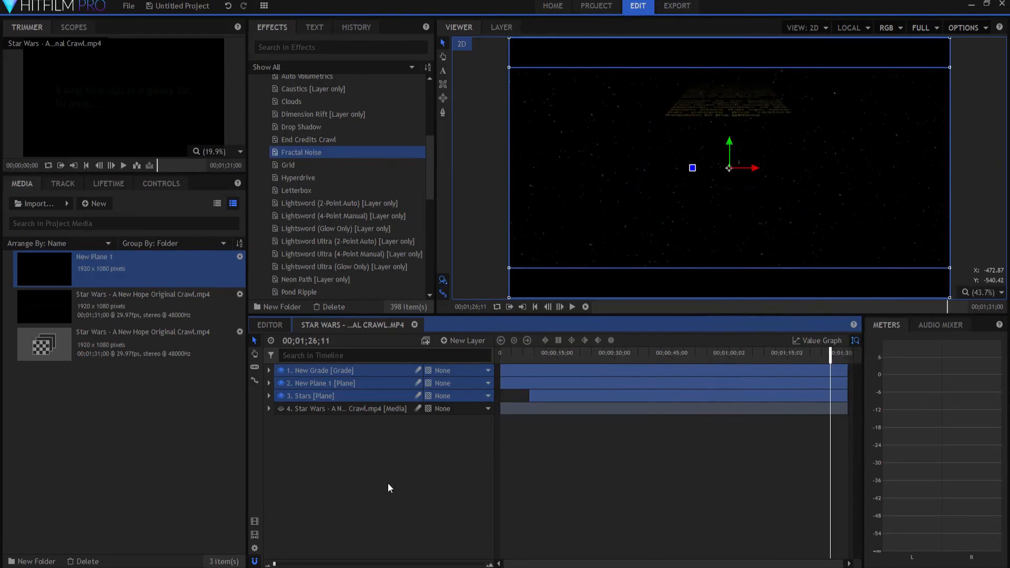
pyautogui.click(392, 426)
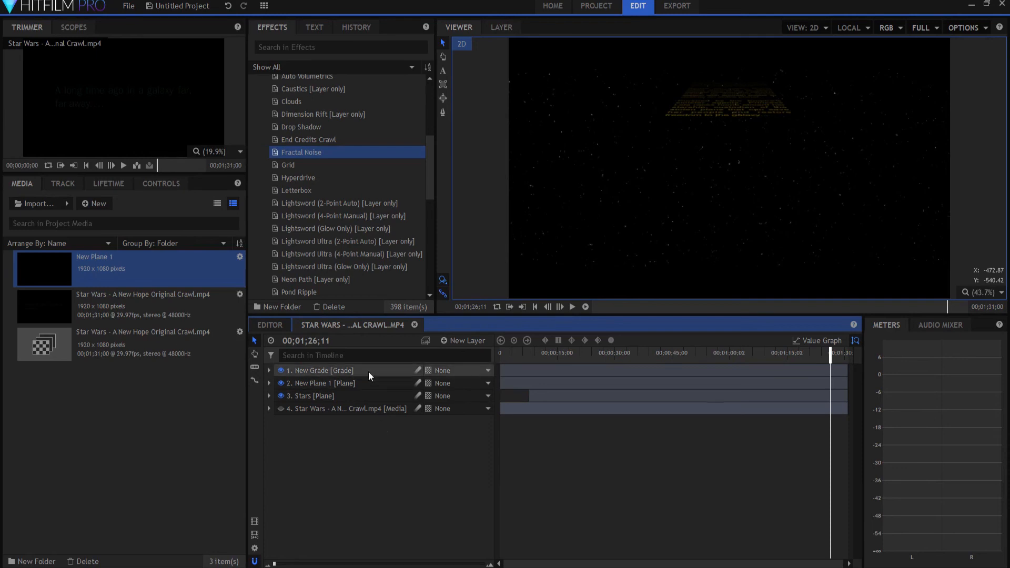
pyautogui.click(542, 353)
pyautogui.moveTo(542, 352); pyautogui.dragTo(682, 356)
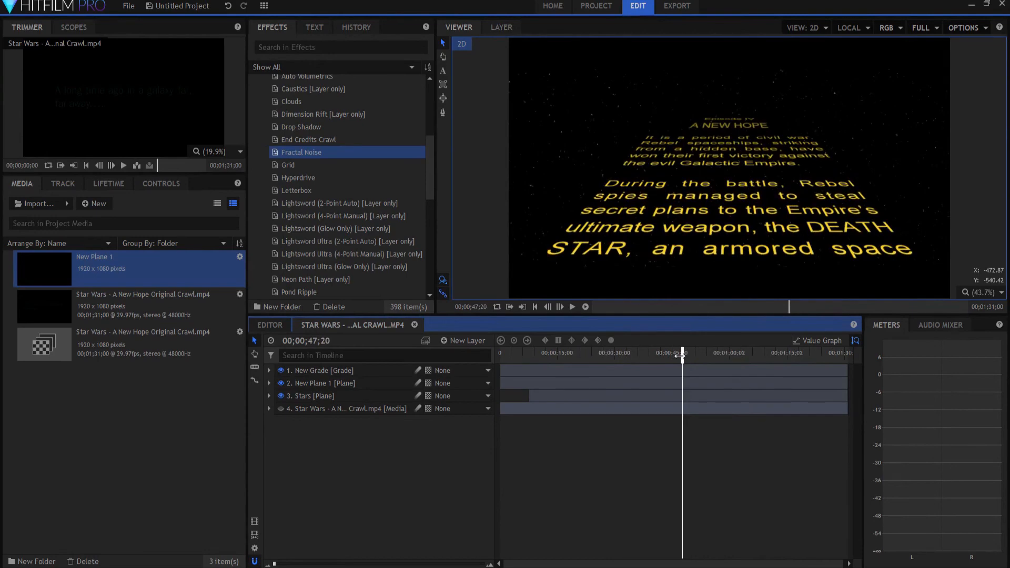